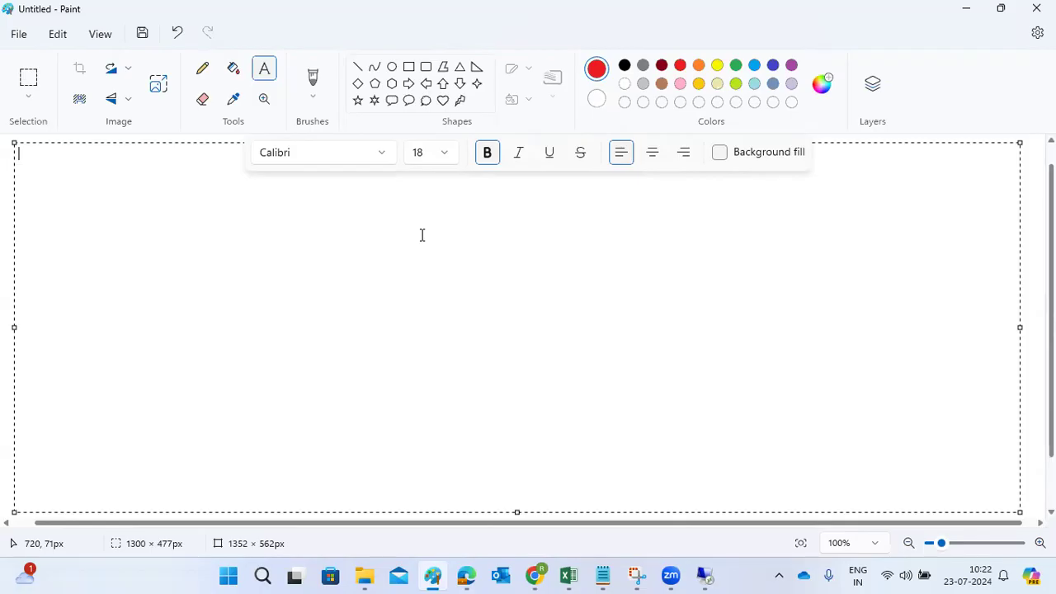
- Write the heading "ISSUES -" in the text box, with "1)SYSTEM SLOWNESS:" as the first item below a blank line
{"action": "type", "text": "ISSUES -"}
{"action": "key", "text": "Return"}
{"action": "key", "text": "Return"}
{"action": "type", "text": "1)SYSTEM SLO"}
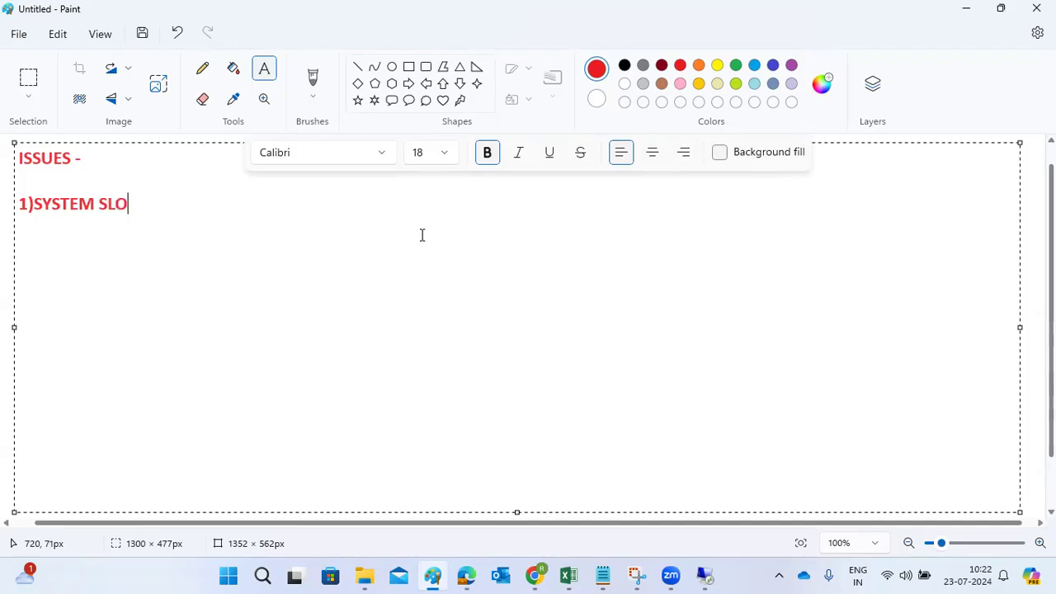
{"action": "type", "text": "WNESS"}
{"action": "key", "text": "Return"}
{"action": "type", "text": "2"}
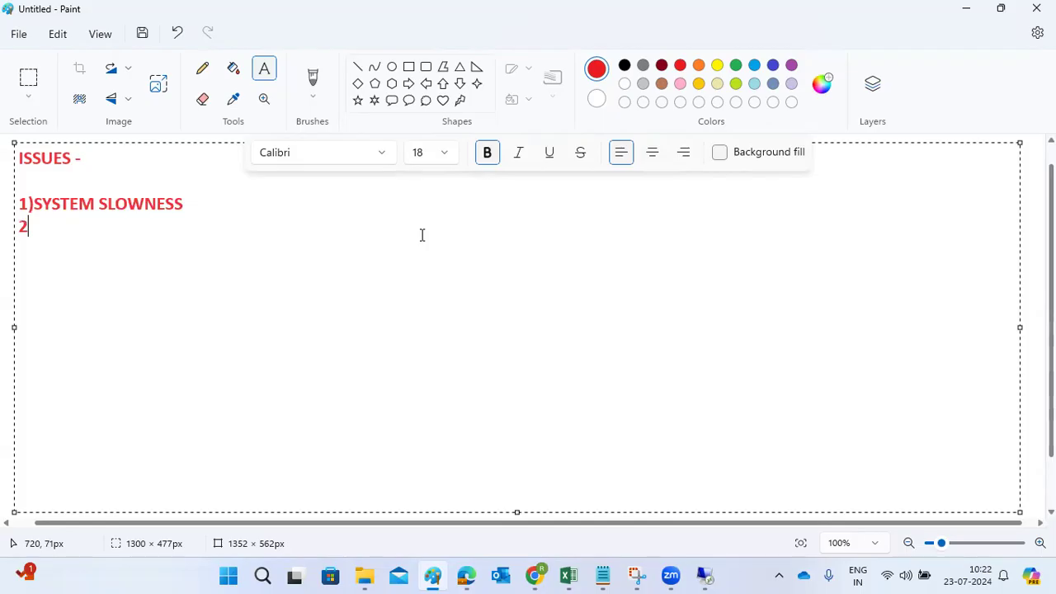
{"action": "type", "text": ")"}
{"action": "key", "text": "BackSpace"}
{"action": "key", "text": "BackSpace"}
{"action": "key", "text": "BackSpace"}
{"action": "type", "text": ":"}
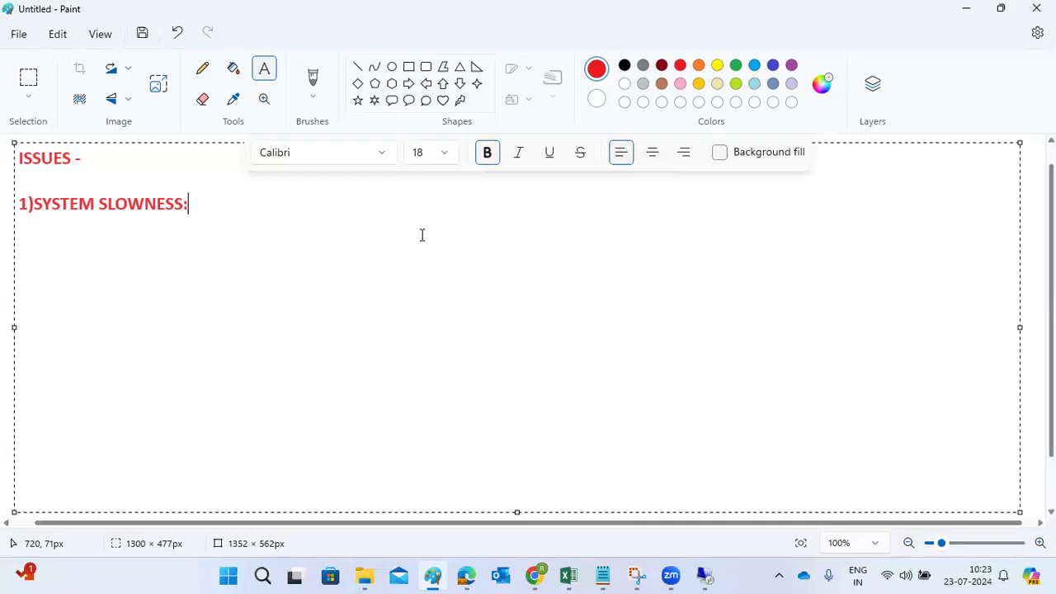
- Switch to the Remote Desktop session and log on to the SAP ECC IDES production system as basis with the account password
{"action": "mouse_move", "coordinate": [706, 574]}
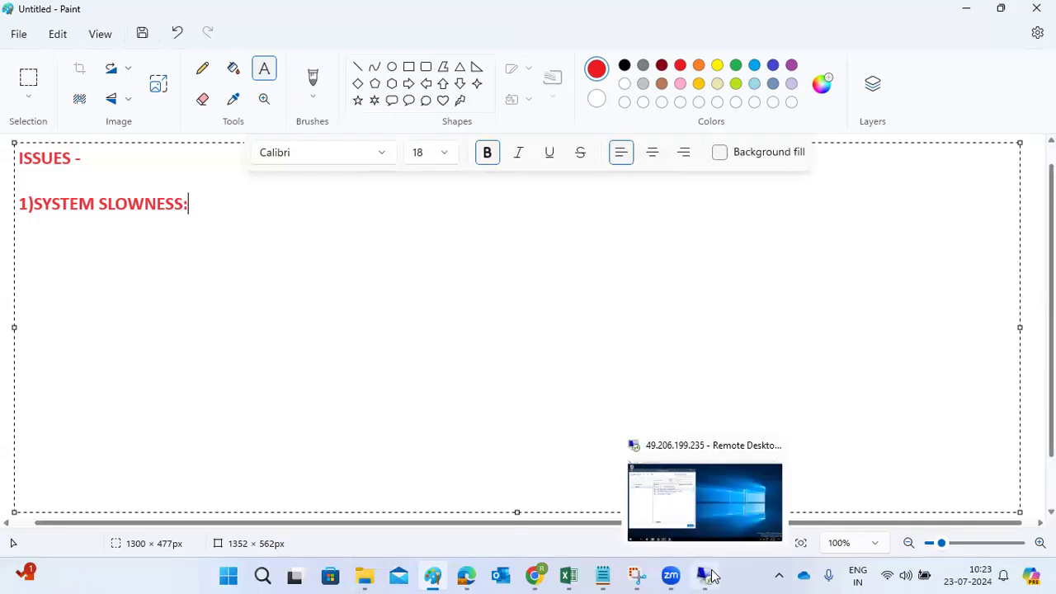
{"action": "left_click", "coordinate": [708, 507]}
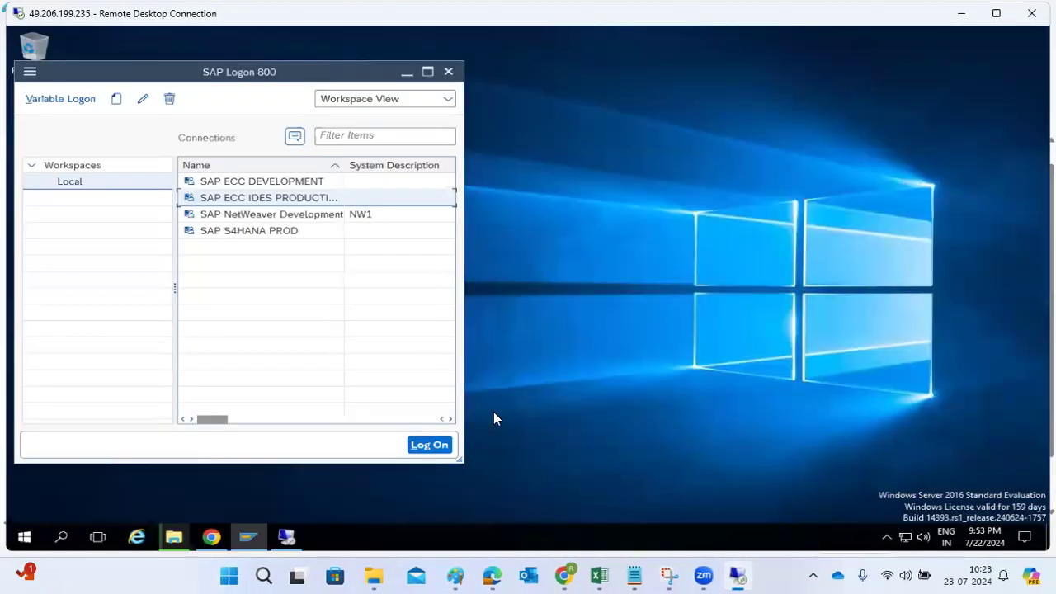
{"action": "double_click", "coordinate": [270, 200]}
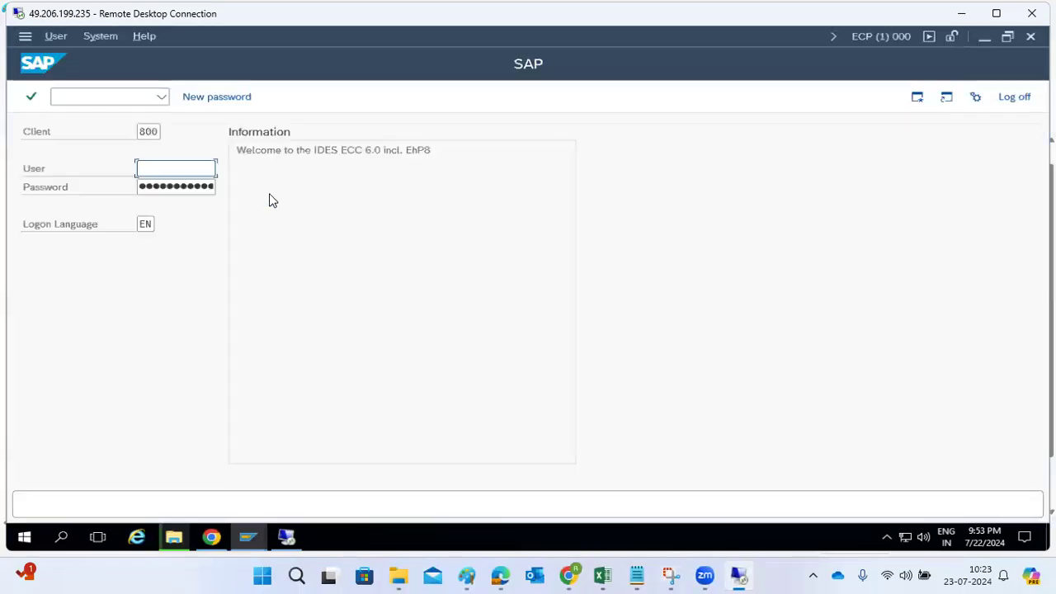
{"action": "type", "text": "basis"}
{"action": "key", "text": "Tab"}
{"action": "type", "text": "●●●●●●●●●●●"}
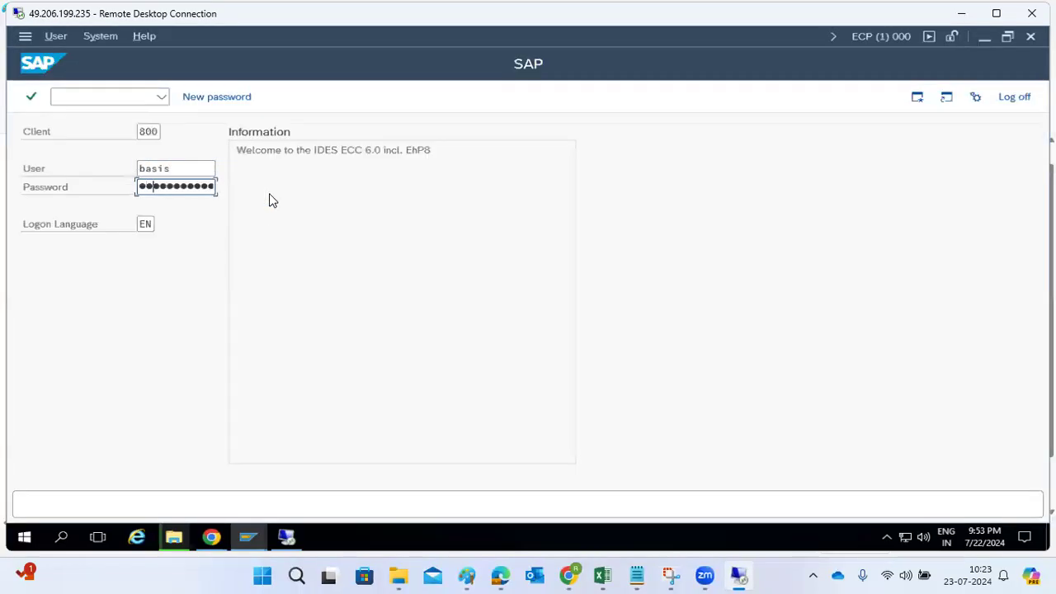
{"action": "key", "text": "Return"}
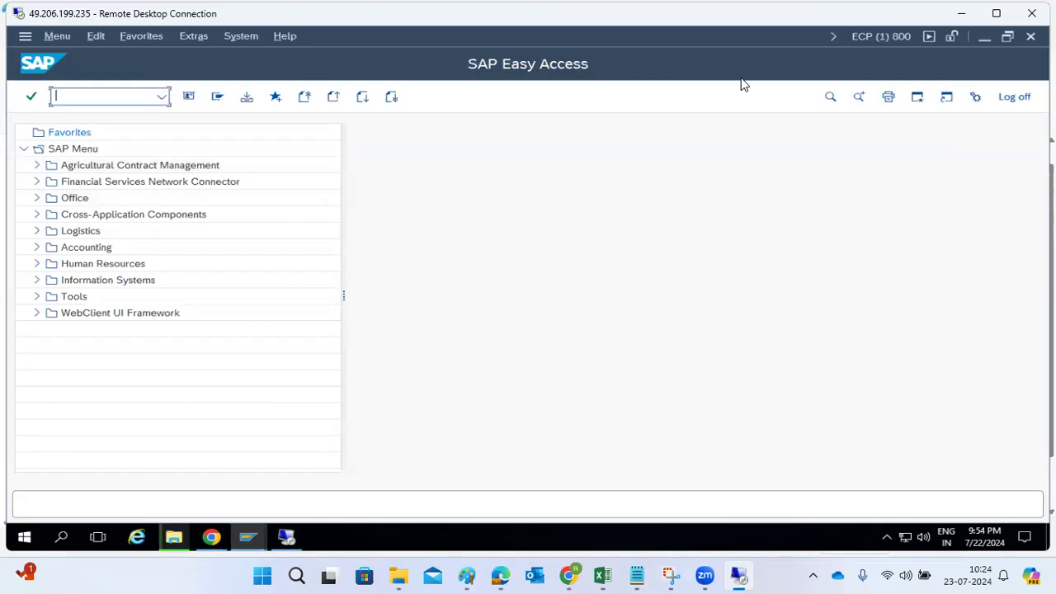
- Check the session's response time on SAP Easy Access and again in the SM50 work process overview
{"action": "left_click", "coordinate": [886, 37]}
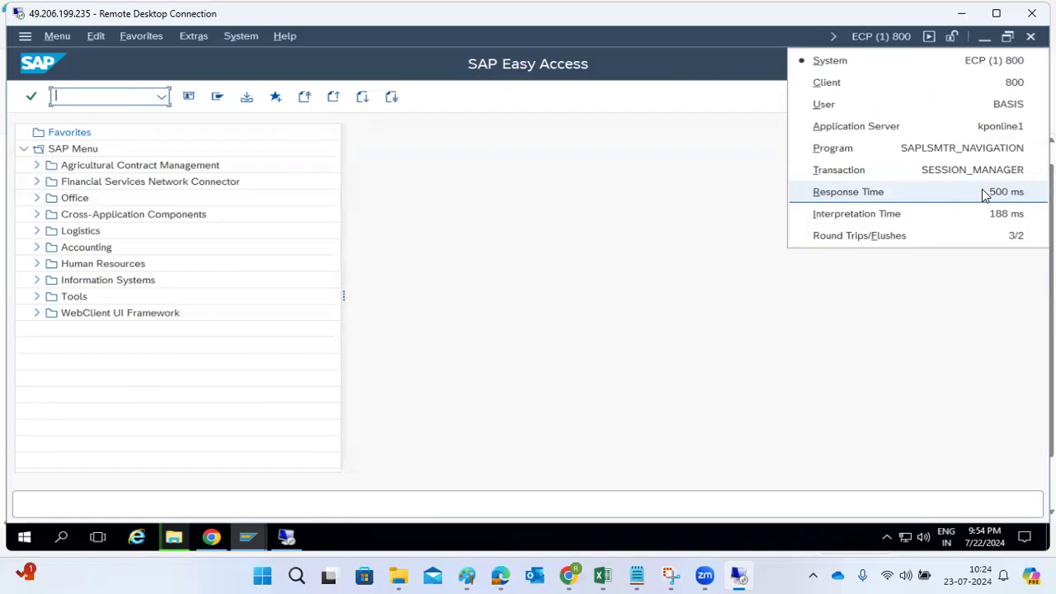
{"action": "left_click", "coordinate": [466, 278]}
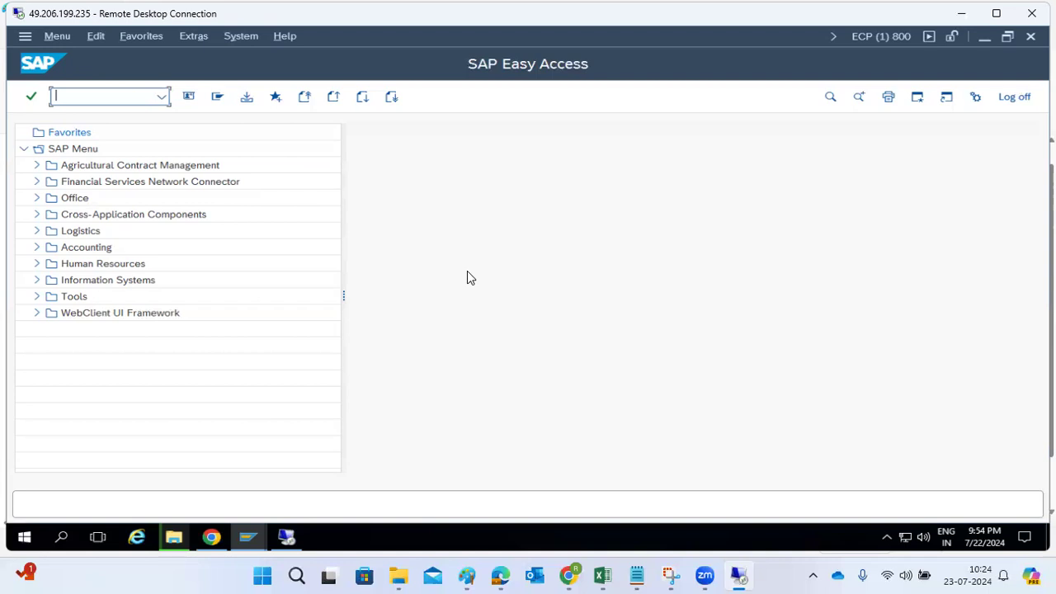
{"action": "type", "text": "sm50"}
{"action": "key", "text": "Return"}
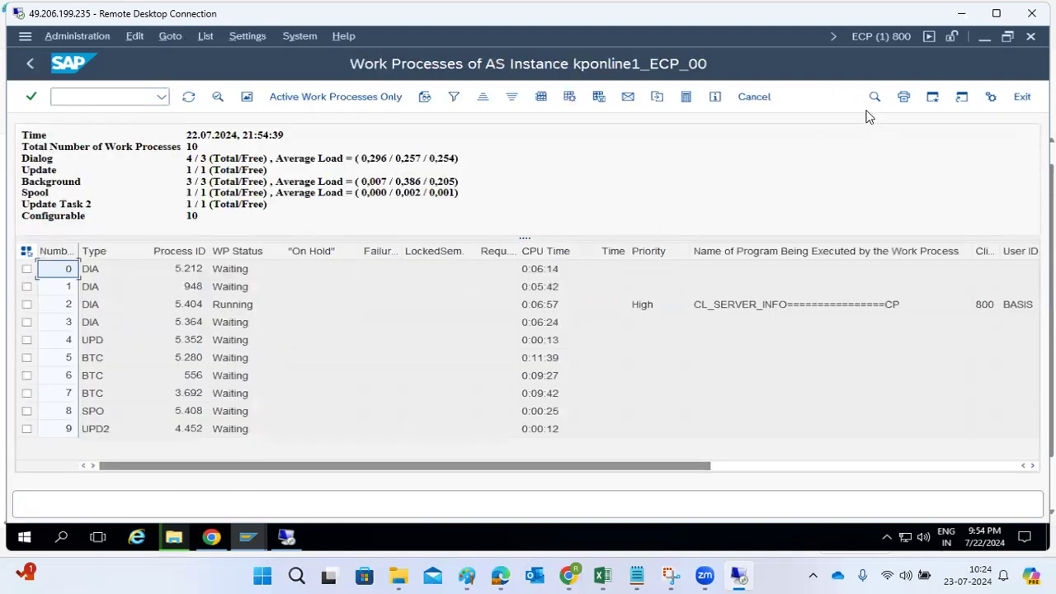
{"action": "left_click", "coordinate": [867, 43]}
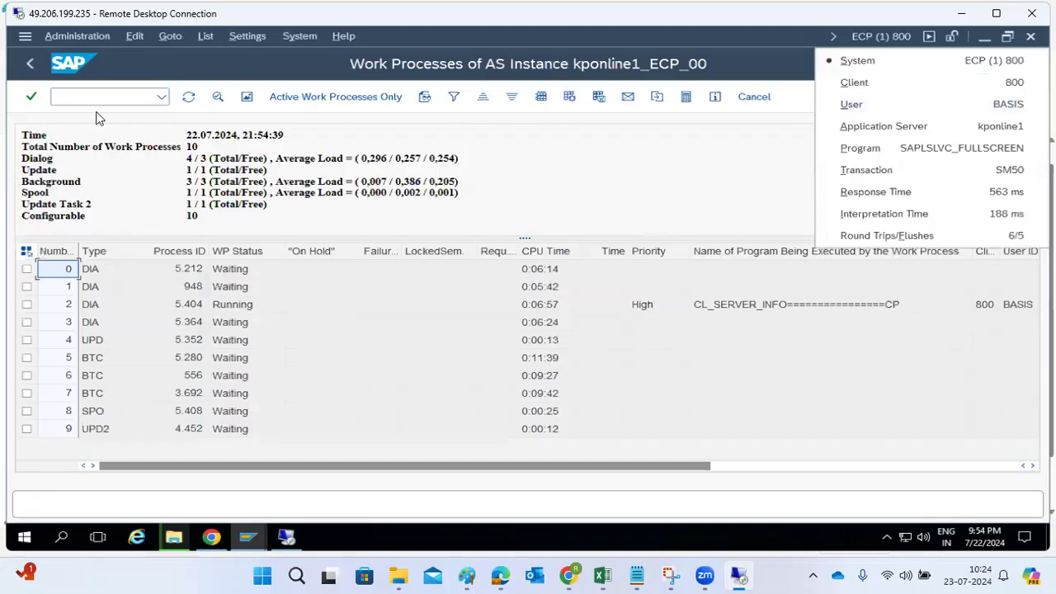
- Return to SAP Easy Access and reopen the work process overview with transaction SM50
{"action": "left_click", "coordinate": [28, 66]}
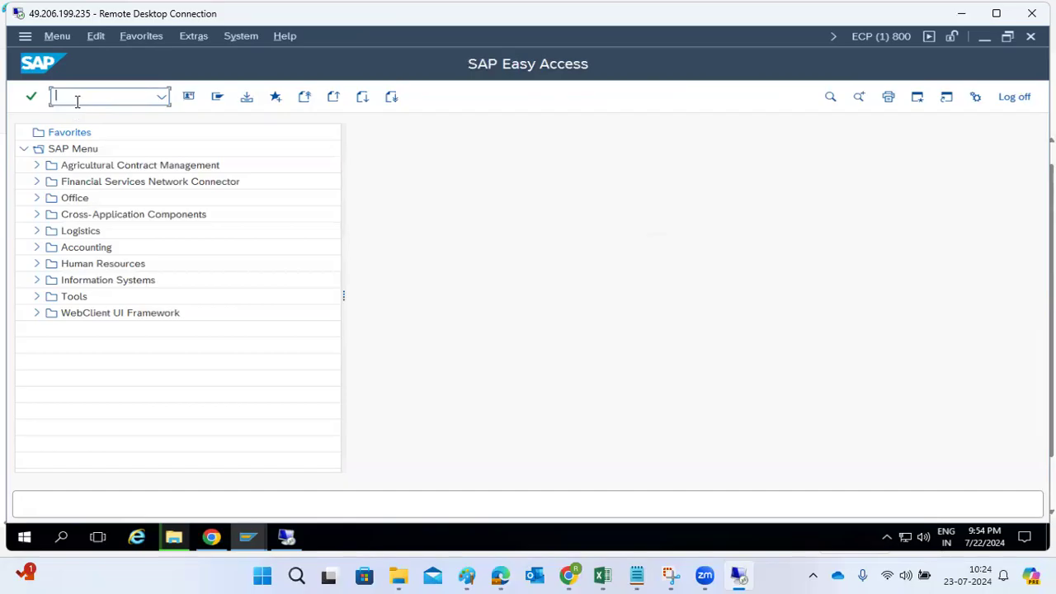
{"action": "type", "text": "sm50"}
{"action": "key", "text": "Return"}
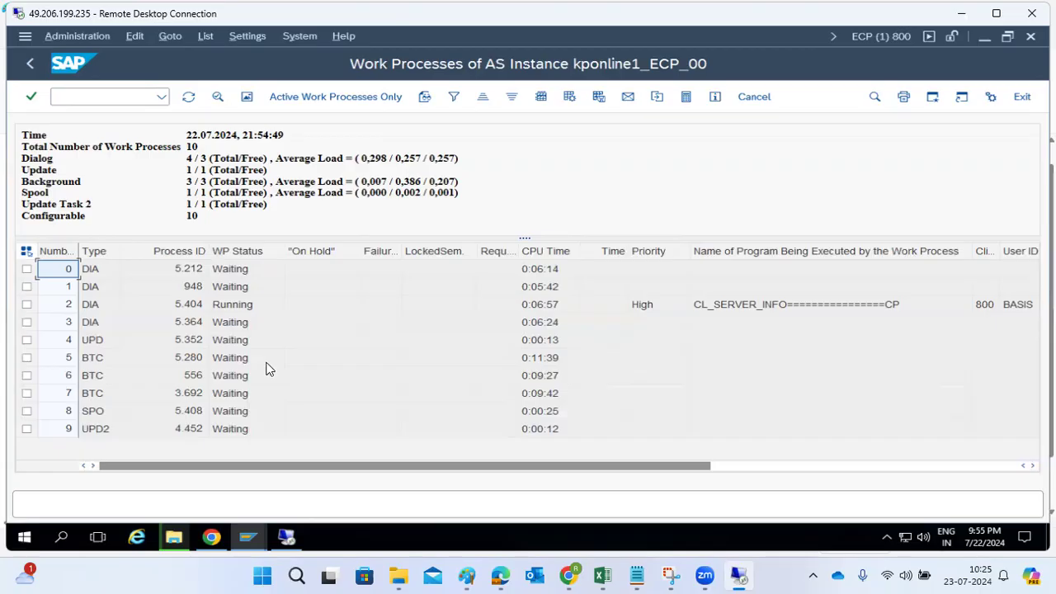
- Open the system-wide list of user sessions with transaction AL08
{"action": "left_click", "coordinate": [82, 95]}
{"action": "type", "text": "/nal08"}
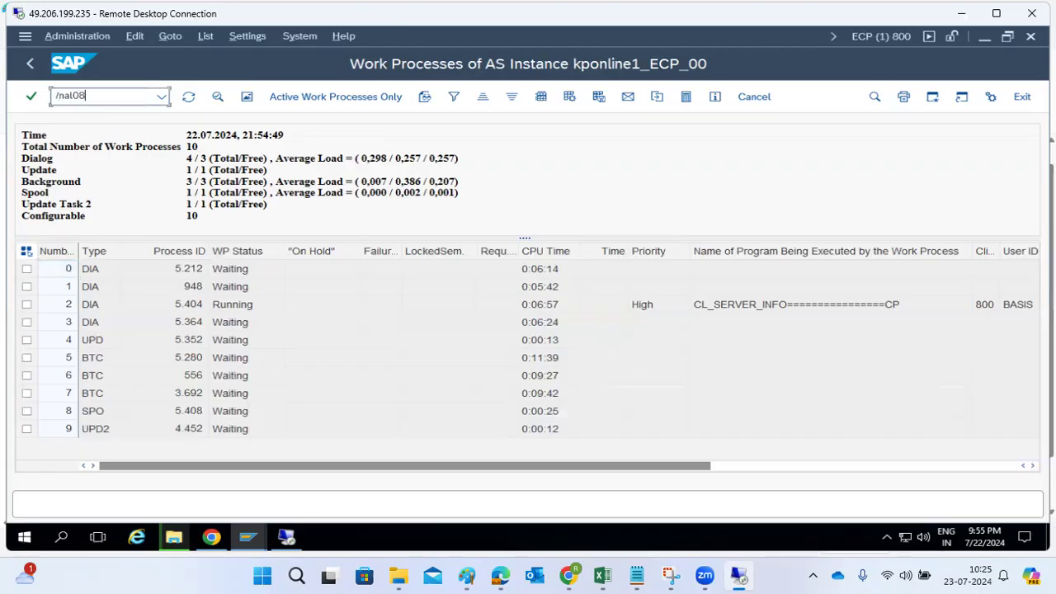
{"action": "key", "text": "Return"}
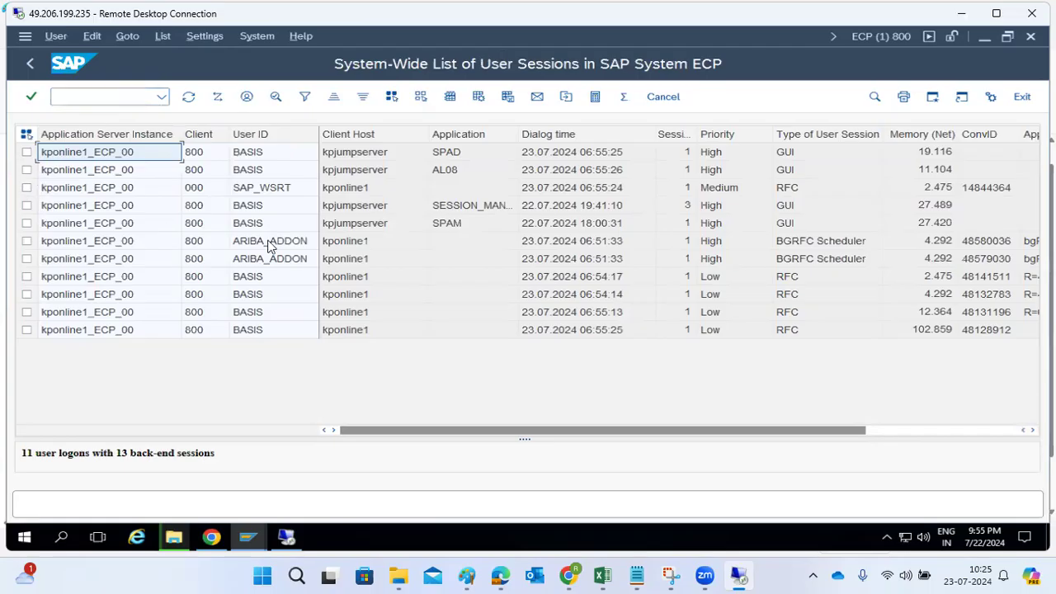
- Examine the applications, clients and net memory use of the listed user sessions, including the SPAM and SPAD sessions
{"action": "left_click", "coordinate": [446, 225]}
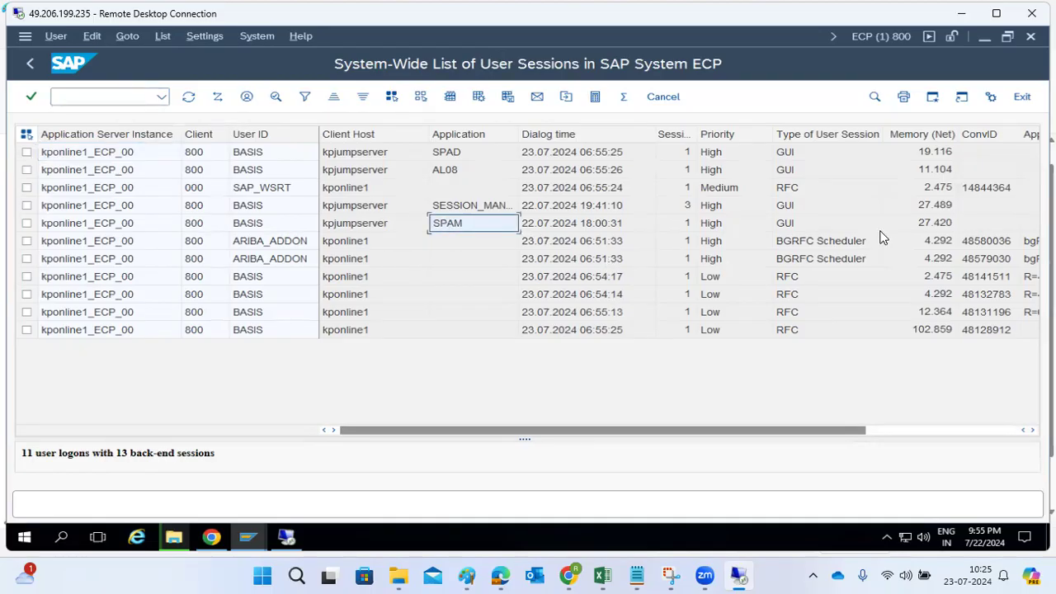
{"action": "left_click", "coordinate": [206, 223]}
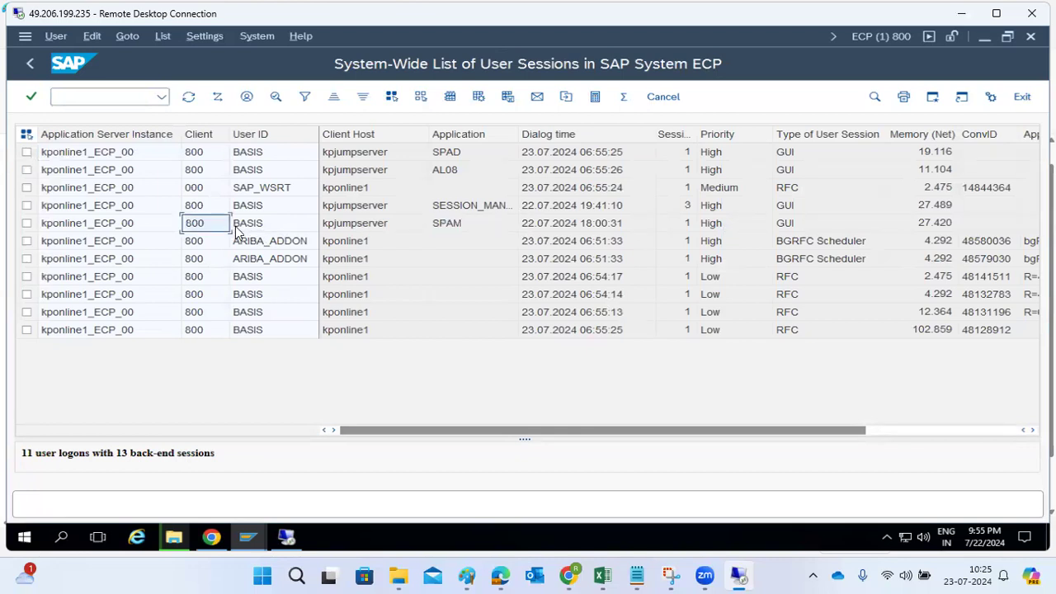
{"action": "left_click", "coordinate": [130, 95]}
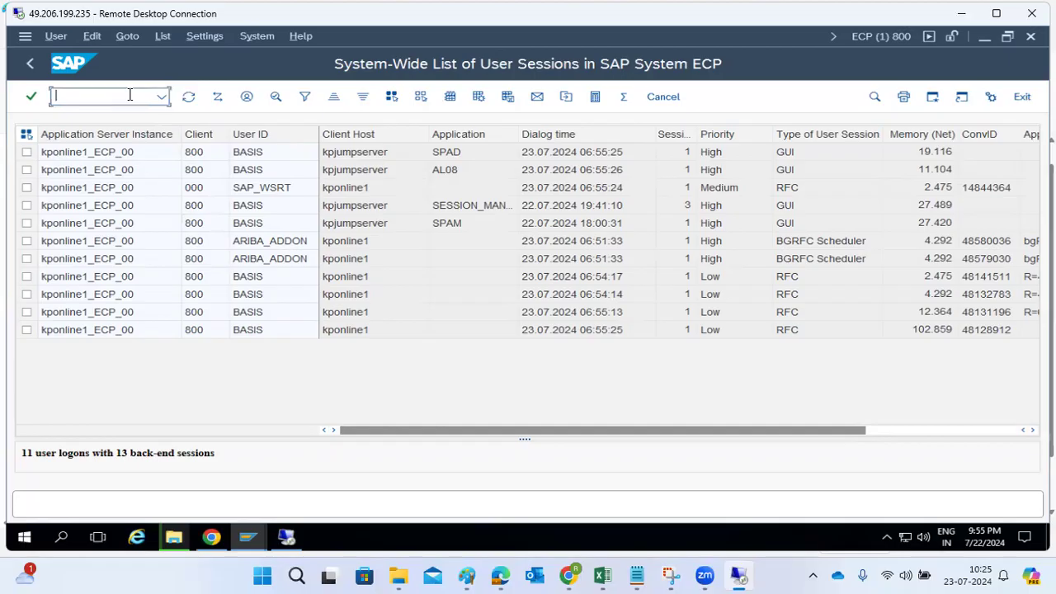
{"action": "left_click", "coordinate": [929, 330]}
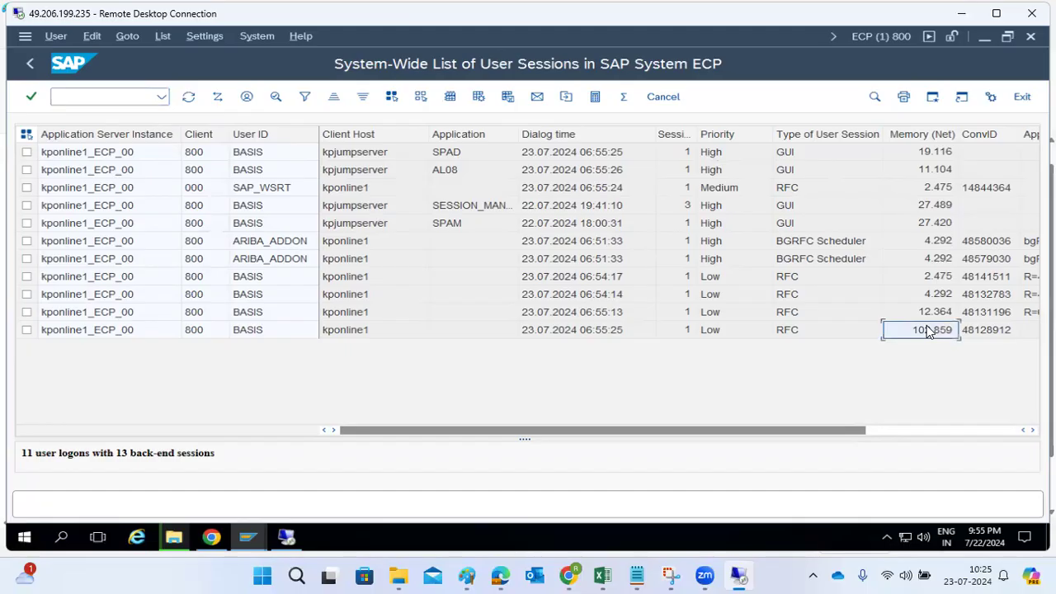
{"action": "left_click", "coordinate": [929, 212]}
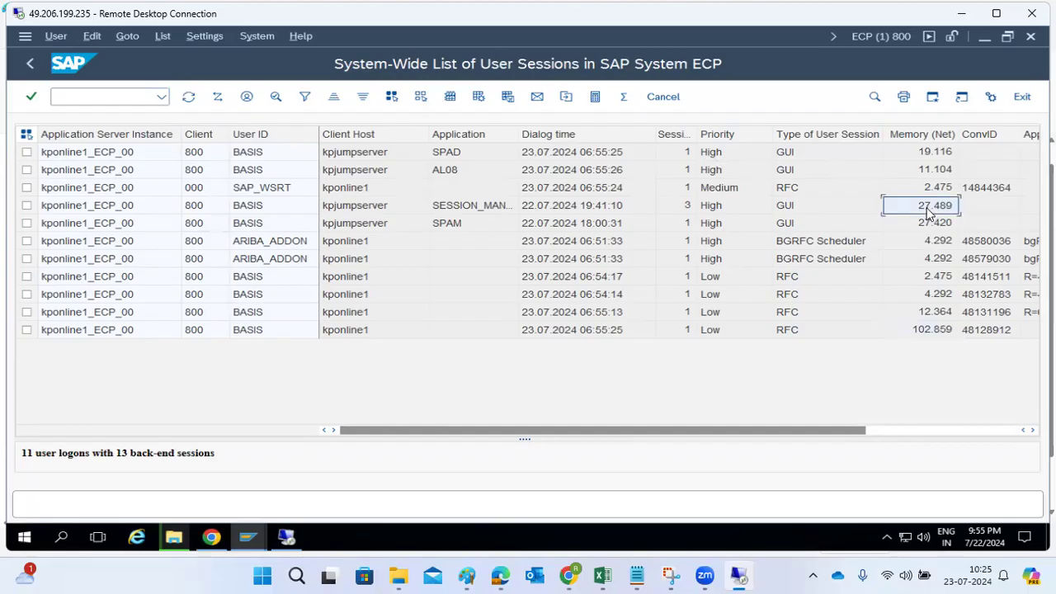
{"action": "left_click", "coordinate": [93, 95]}
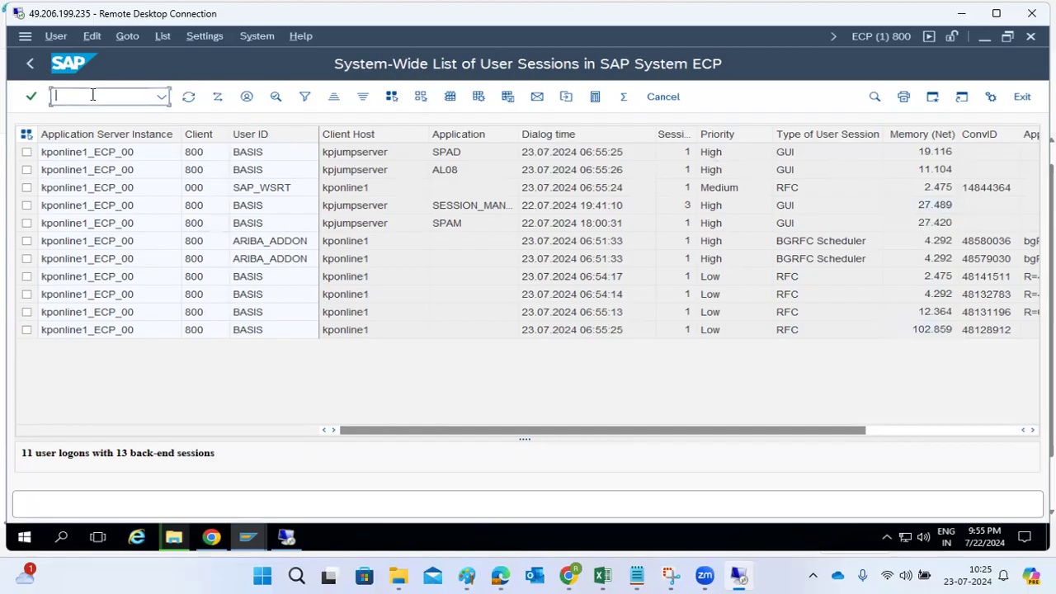
{"action": "left_click", "coordinate": [448, 156]}
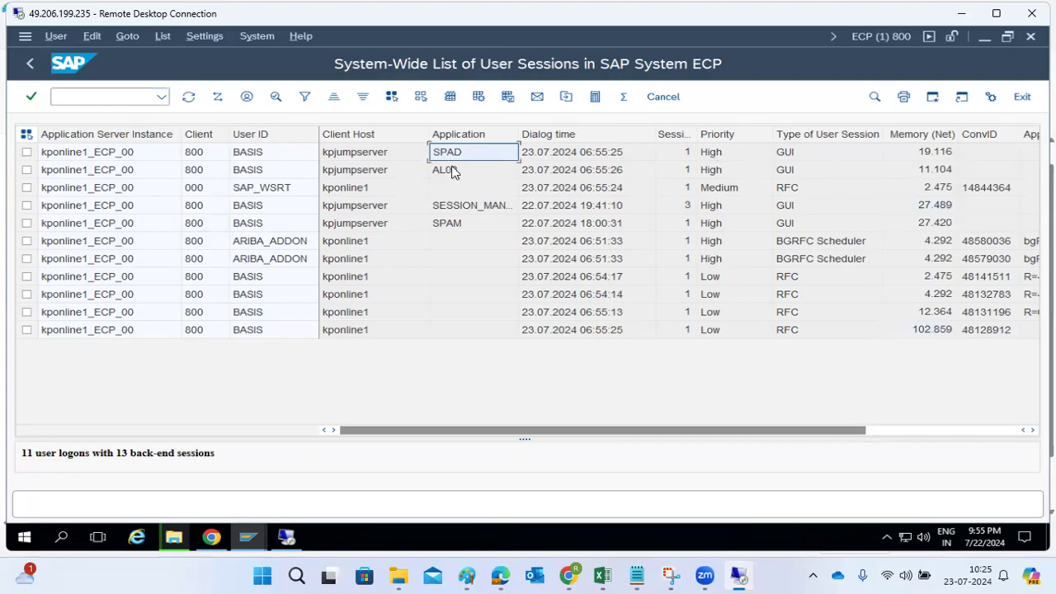
{"action": "left_click", "coordinate": [453, 224]}
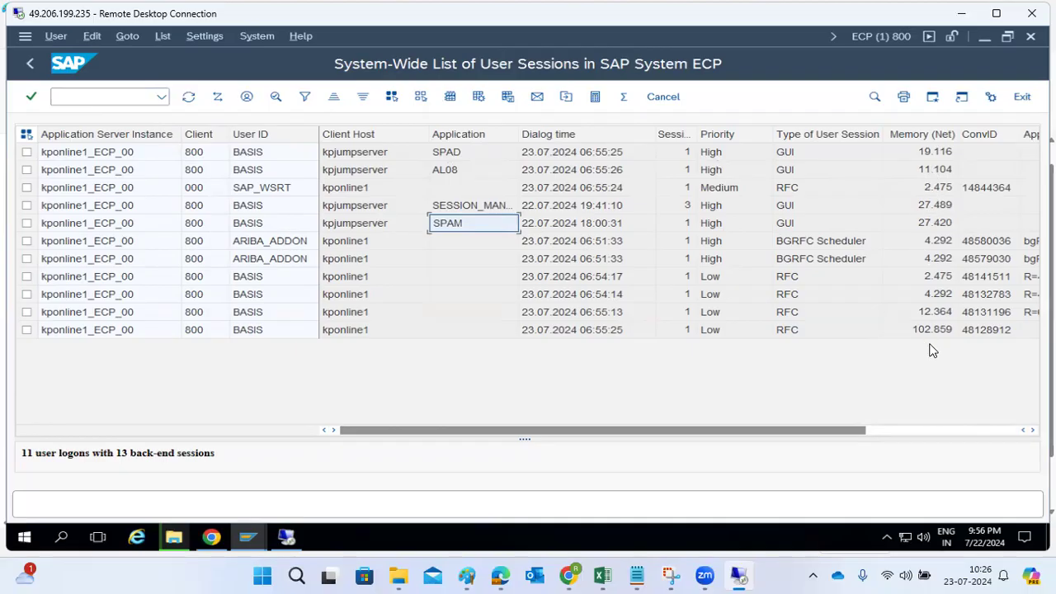
- Open the ABAP runtime errors with transaction ST22 and list today's errors
{"action": "left_click", "coordinate": [78, 98]}
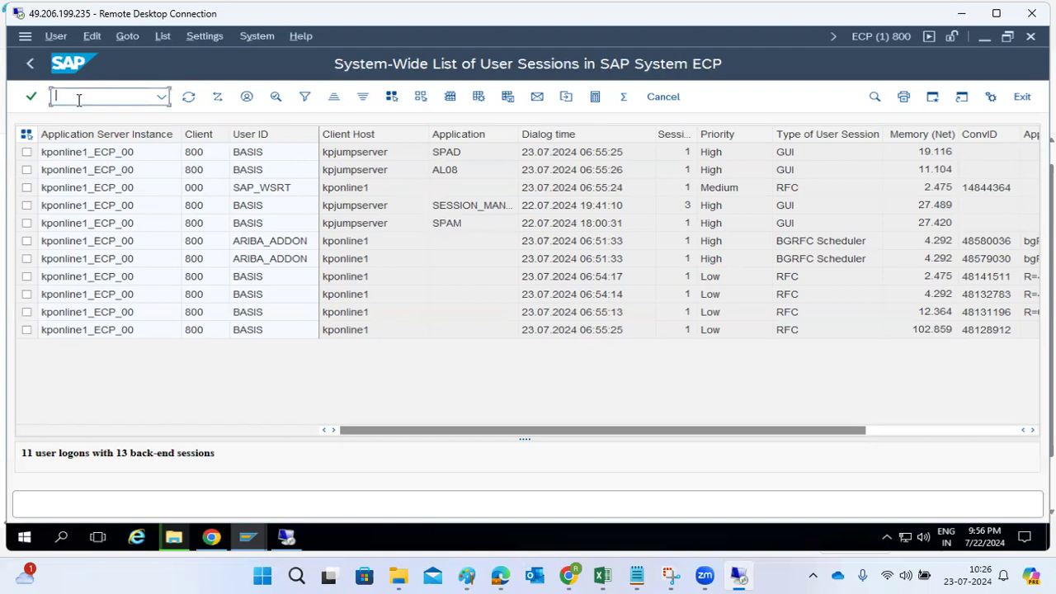
{"action": "type", "text": "/nst2"}
{"action": "key", "text": "Return"}
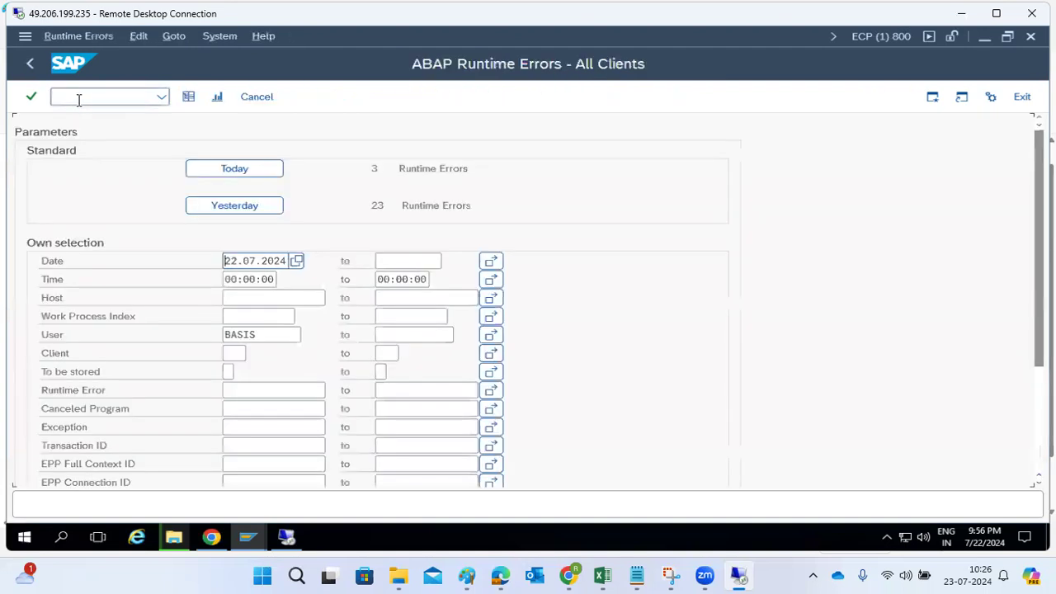
{"action": "left_click", "coordinate": [248, 171]}
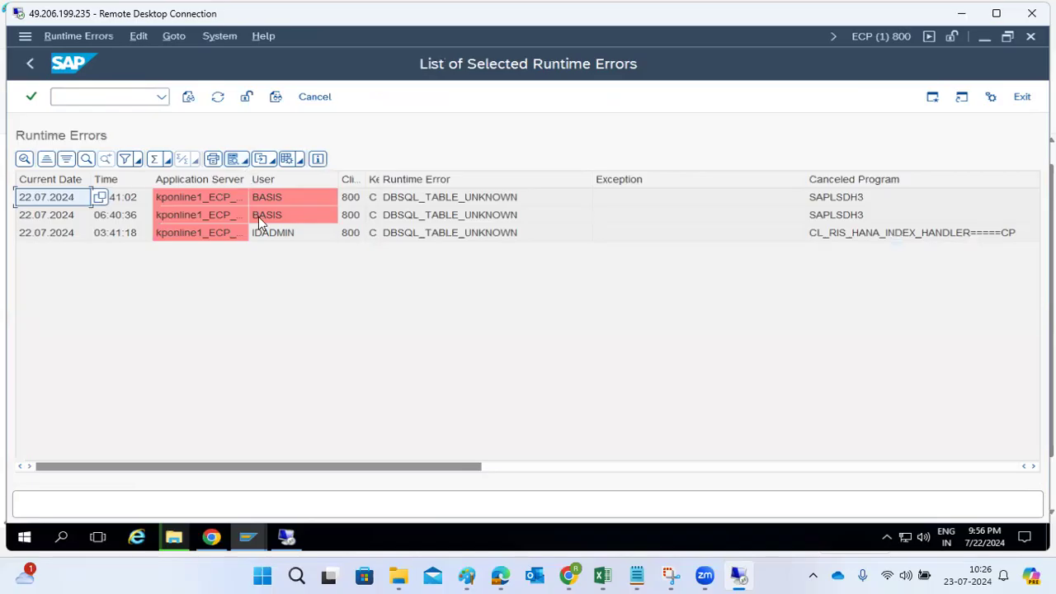
- Review yesterday's runtime errors, then go back to SAP Easy Access
{"action": "left_click", "coordinate": [30, 64]}
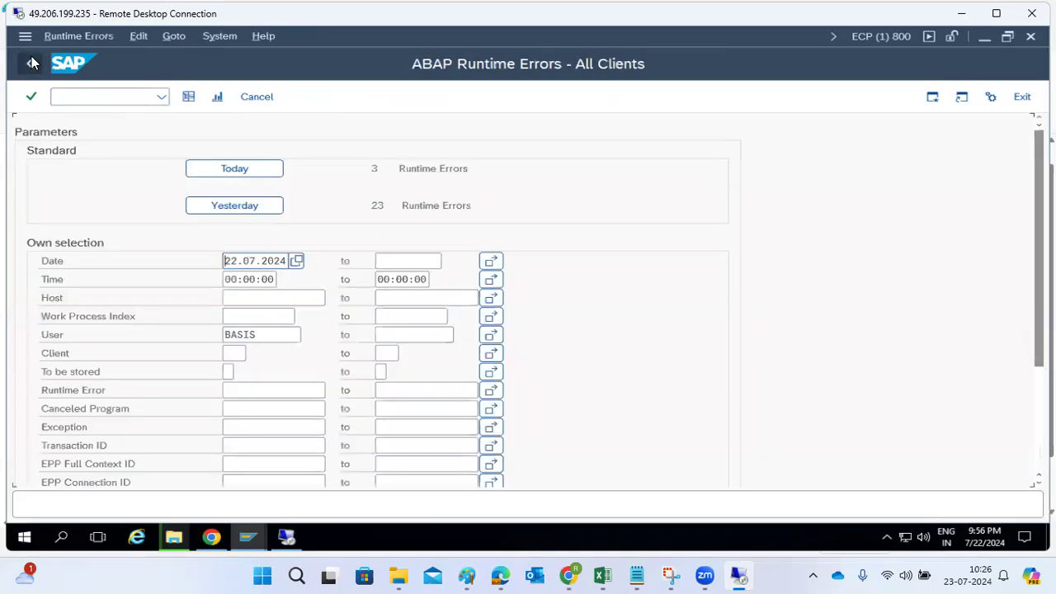
{"action": "left_click", "coordinate": [197, 209]}
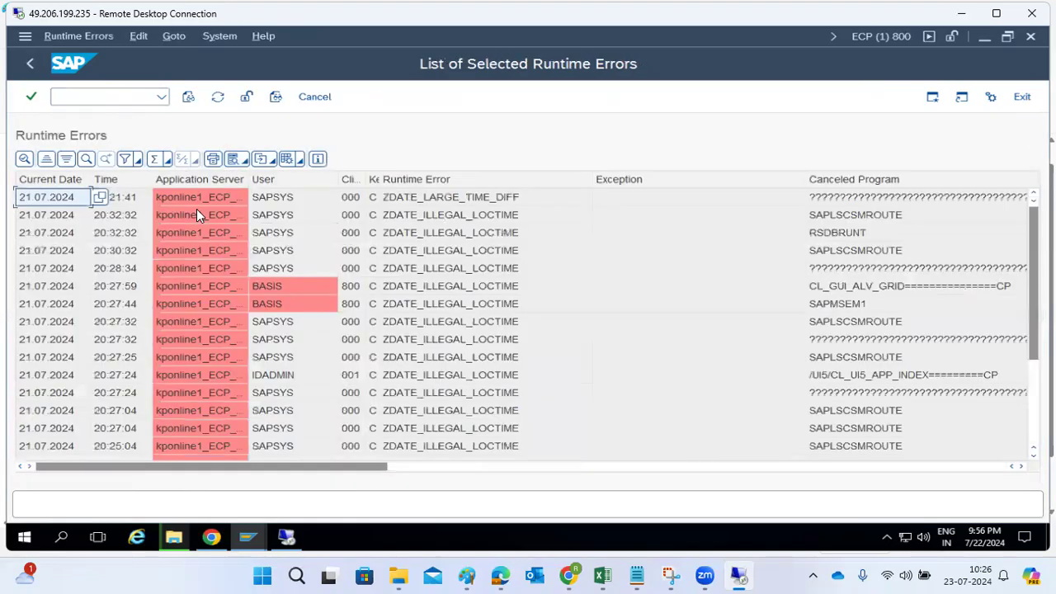
{"action": "scroll", "coordinate": [386, 320], "scroll_direction": "down", "scroll_amount": 3}
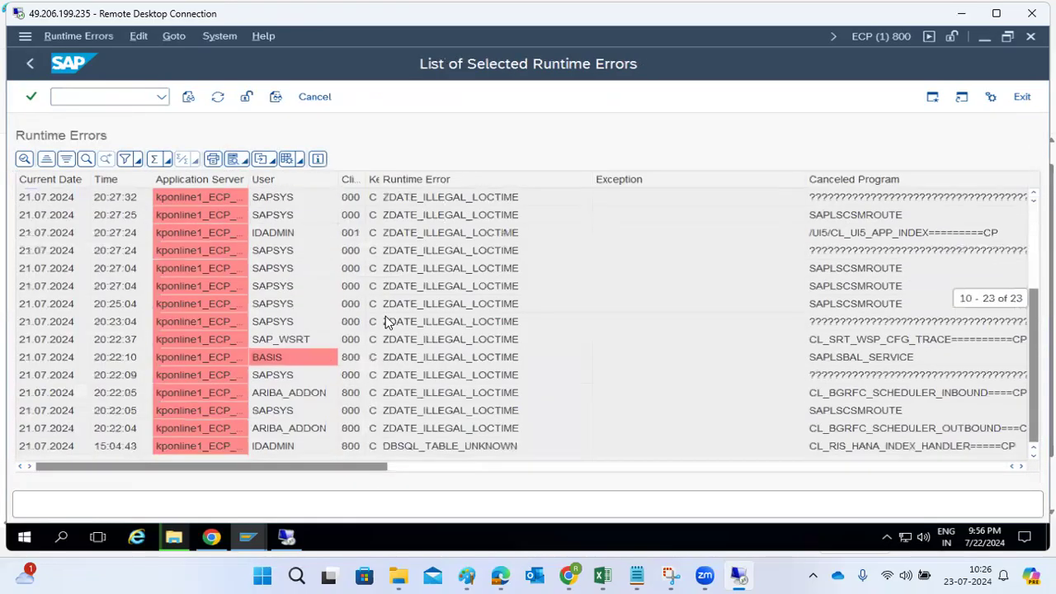
{"action": "left_click", "coordinate": [453, 376]}
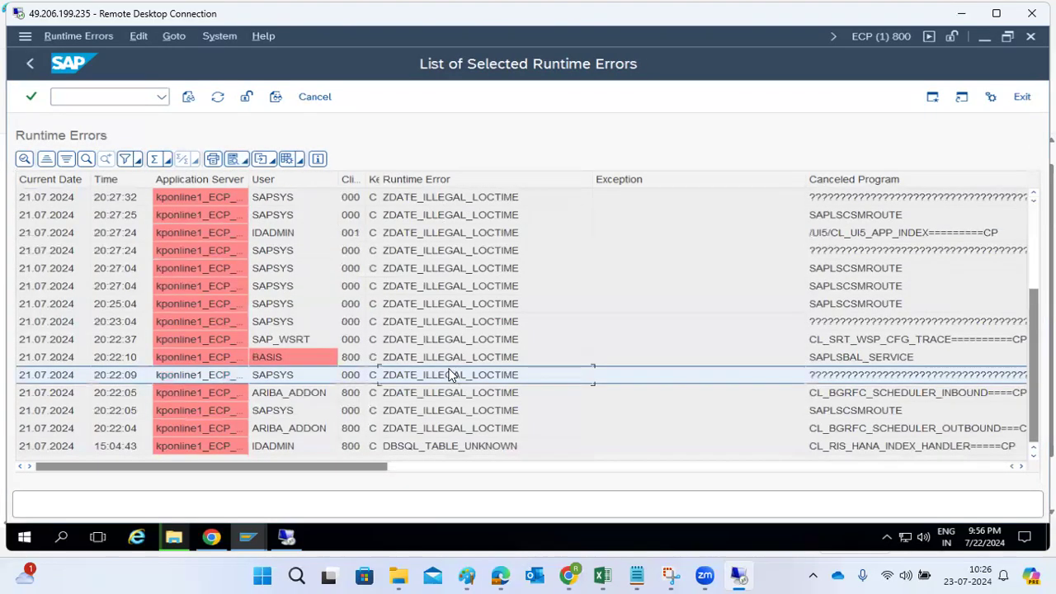
{"action": "left_click", "coordinate": [31, 64]}
{"action": "left_click", "coordinate": [31, 66]}
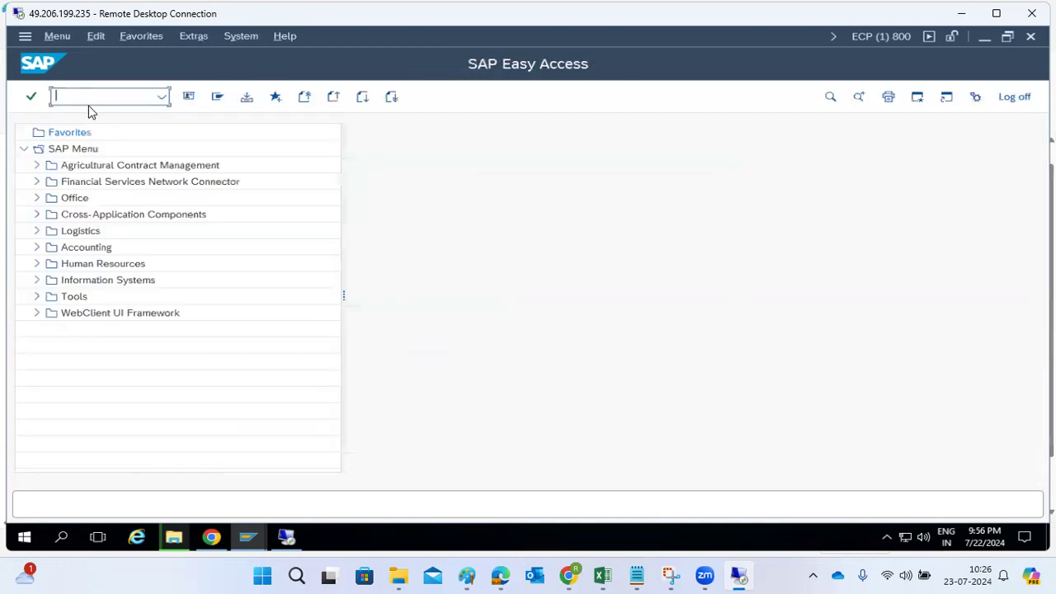
- Open the system log with transaction SM21, display its messages and review their priorities through the latest entries
{"action": "type", "text": "sm21"}
{"action": "key", "text": "Return"}
{"action": "left_click", "coordinate": [220, 99]}
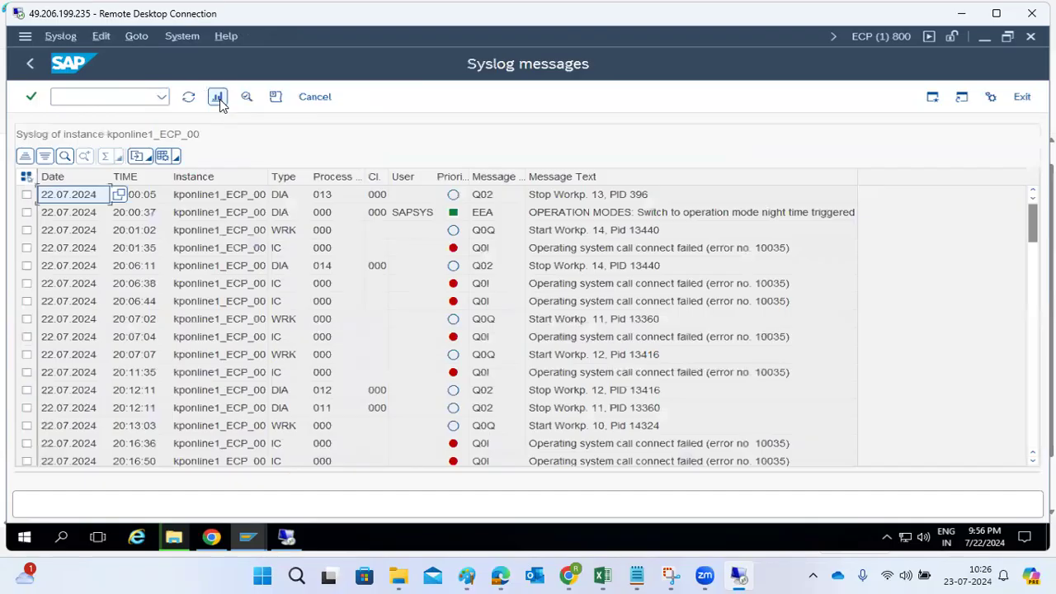
{"action": "scroll", "coordinate": [443, 394], "scroll_direction": "down", "scroll_amount": 13}
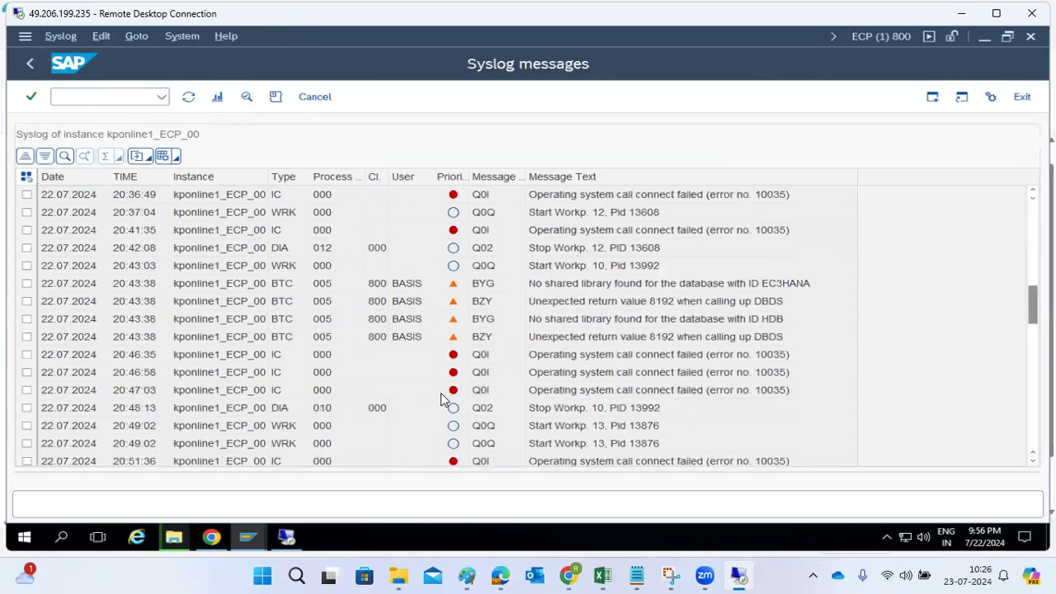
{"action": "scroll", "coordinate": [443, 394], "scroll_direction": "down", "scroll_amount": 13}
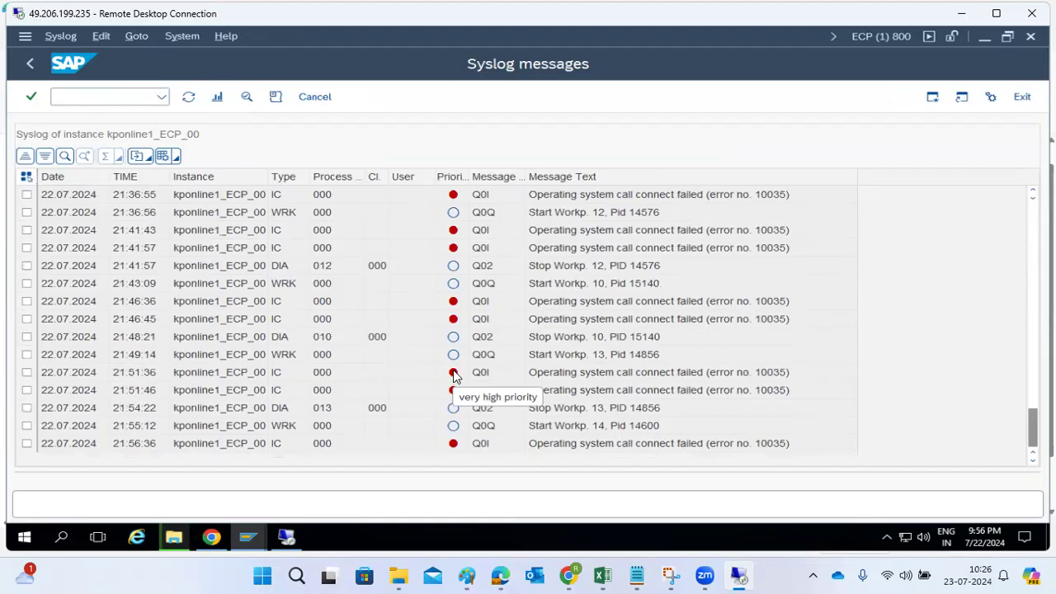
- Review the earlier system log messages and their priorities, then go back to SAP Easy Access
{"action": "scroll", "coordinate": [379, 338], "scroll_direction": "up", "scroll_amount": 20}
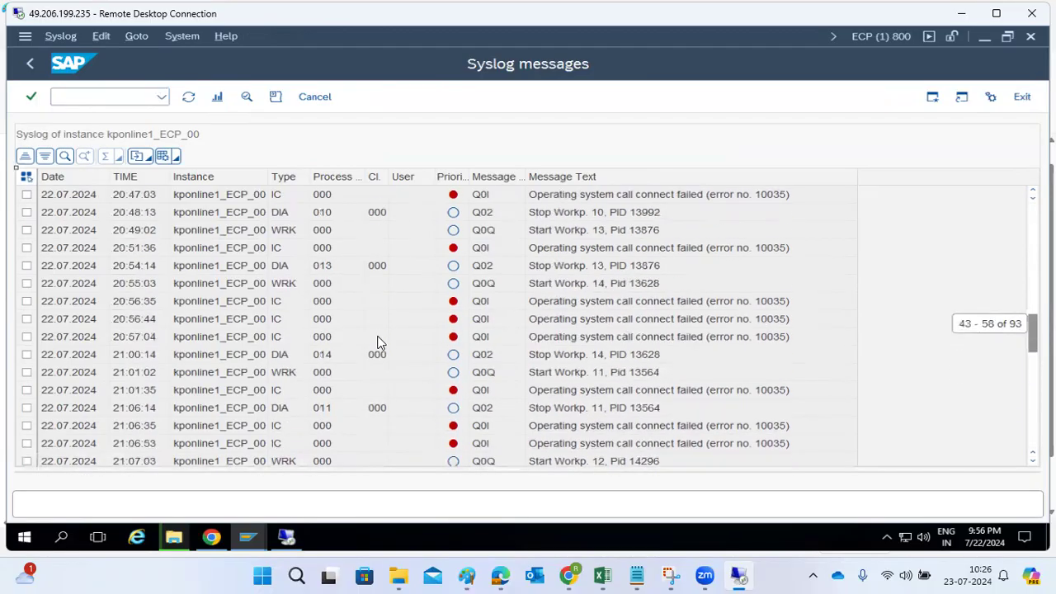
{"action": "scroll", "coordinate": [379, 338], "scroll_direction": "up", "scroll_amount": 5}
{"action": "left_click", "coordinate": [30, 63]}
{"action": "left_click", "coordinate": [29, 63]}
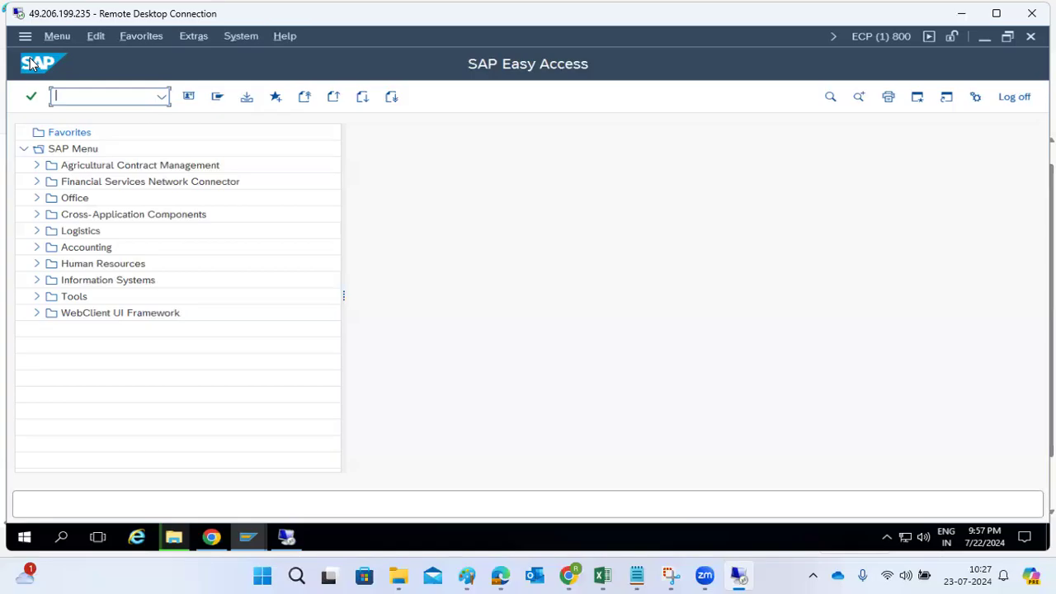
- Open the shared memory areas with transaction SHMM, check the occupied and free shared objects memory, and return to SAP Easy Access
{"action": "type", "text": "shmm"}
{"action": "key", "text": "Return"}
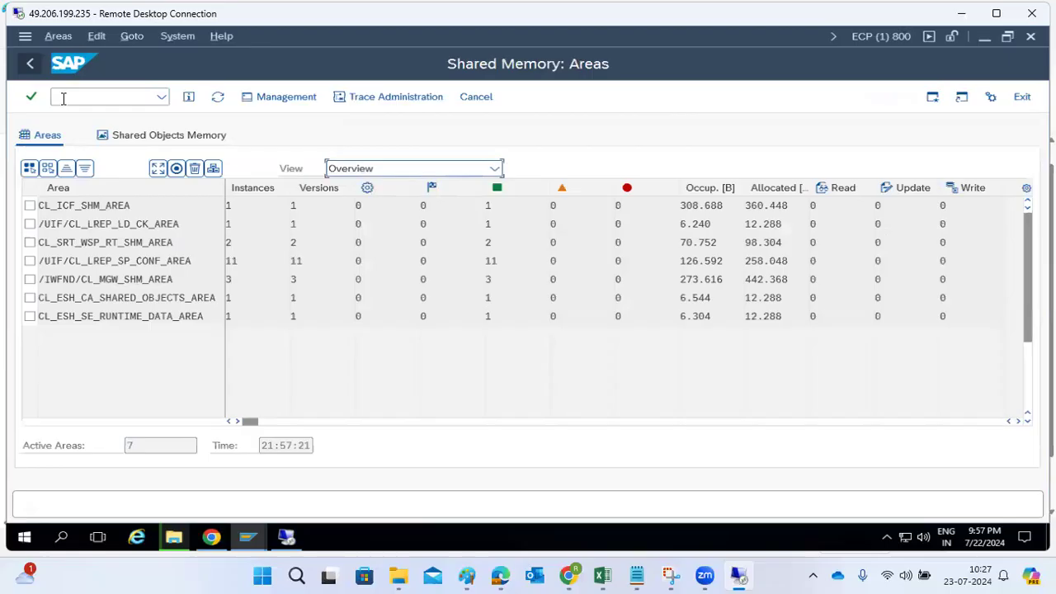
{"action": "left_click", "coordinate": [137, 135]}
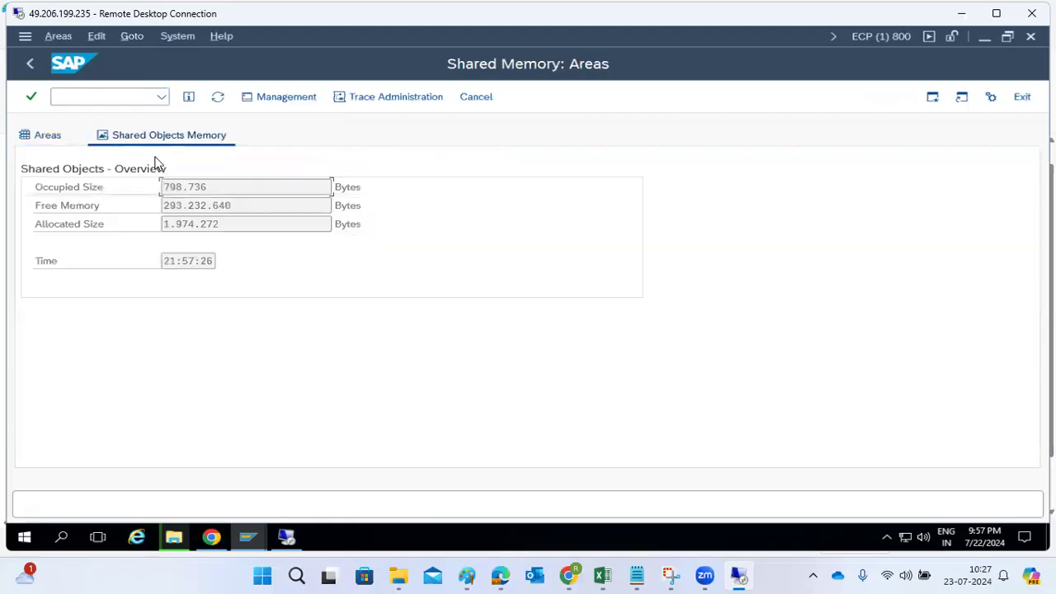
{"action": "mouse_move", "coordinate": [169, 204]}
{"action": "left_mouse_down"}
{"action": "mouse_move", "coordinate": [233, 206]}
{"action": "mouse_move", "coordinate": [177, 206]}
{"action": "left_mouse_up"}
{"action": "left_click", "coordinate": [233, 207]}
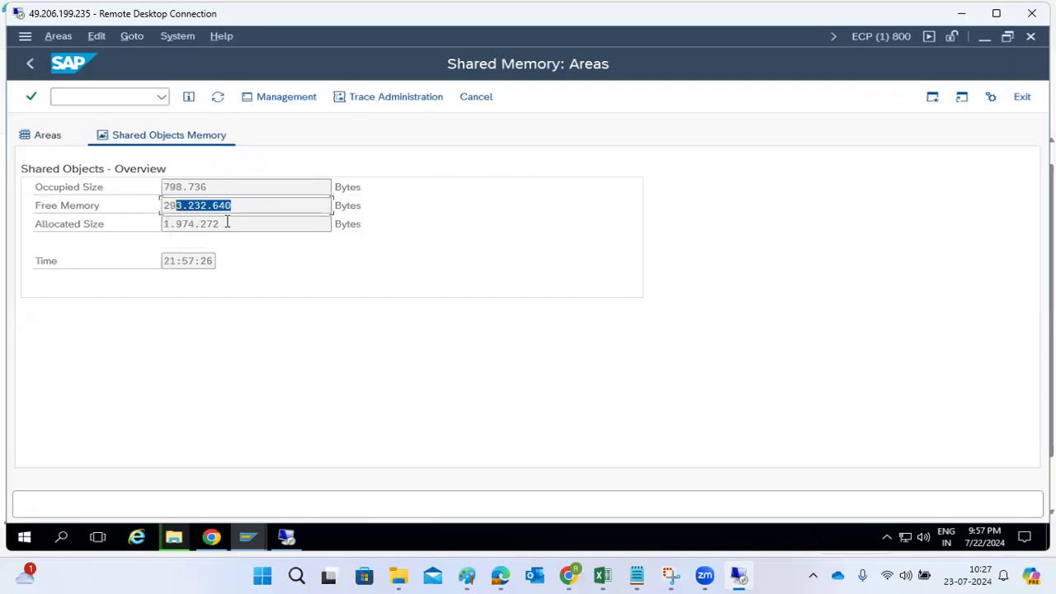
{"action": "left_click", "coordinate": [228, 191]}
{"action": "double_click", "coordinate": [177, 184]}
{"action": "double_click", "coordinate": [243, 206]}
{"action": "left_click", "coordinate": [37, 62]}
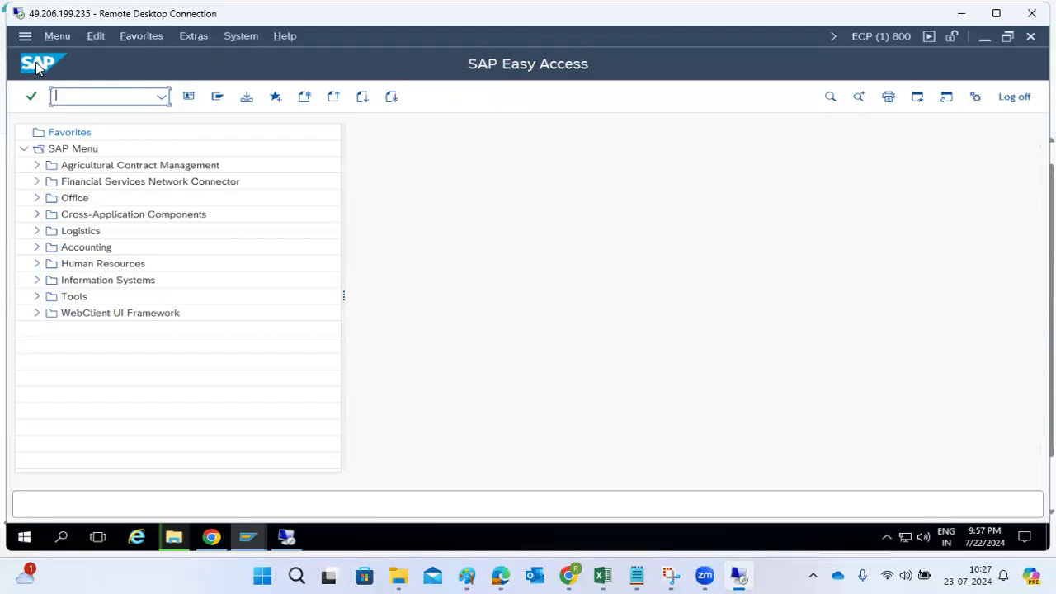
- Open transaction SMLG, check the instance's response time in the load distribution, and return to SAP Easy Access
{"action": "type", "text": "smlg"}
{"action": "key", "text": "Return"}
{"action": "left_click", "coordinate": [634, 96]}
{"action": "double_click", "coordinate": [96, 164]}
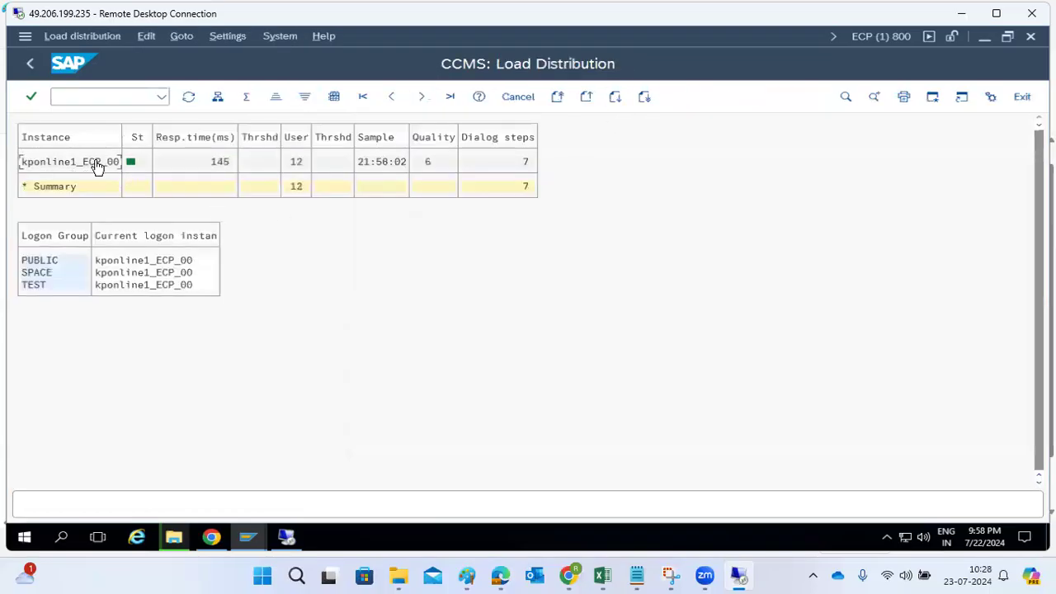
{"action": "double_click", "coordinate": [221, 164]}
{"action": "left_click", "coordinate": [28, 65]}
{"action": "left_click", "coordinate": [27, 66]}
- Open the background job selection with transaction SM37 and list the jobs of all users with user name *
{"action": "type", "text": "sm37"}
{"action": "key", "text": "Return"}
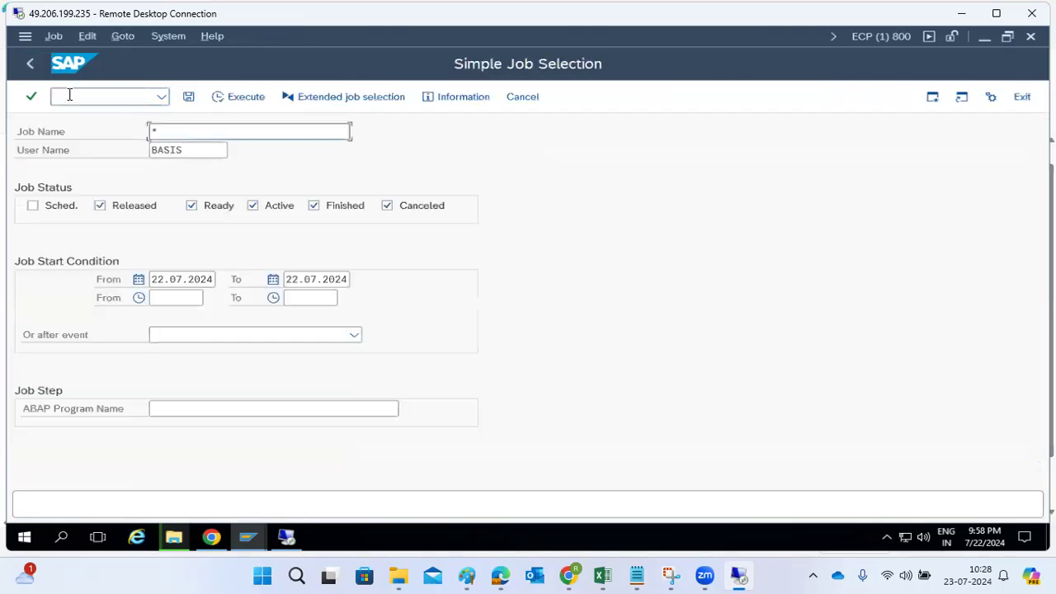
{"action": "key", "text": "Tab"}
{"action": "key", "text": "shift+End"}
{"action": "type", "text": "*"}
{"action": "left_click", "coordinate": [247, 99]}
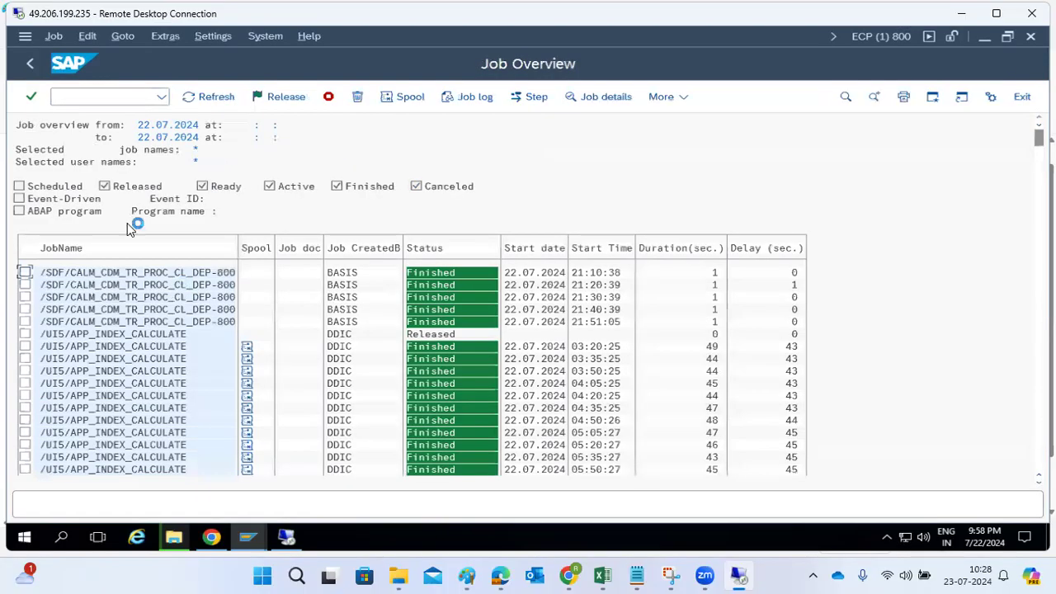
- Return to the job selection and restrict the job status to Active only
{"action": "left_click", "coordinate": [26, 66]}
{"action": "left_click", "coordinate": [339, 206]}
{"action": "left_click", "coordinate": [406, 206]}
{"action": "left_click", "coordinate": [193, 206]}
{"action": "left_click", "coordinate": [134, 205]}
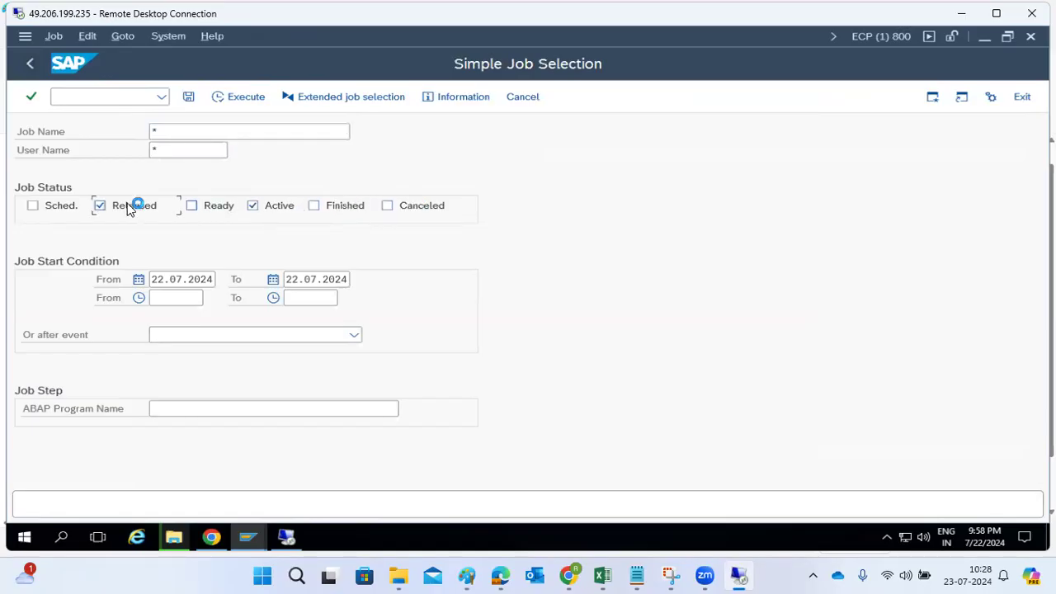
- Clear the from and to dates of the job start condition and run the job selection
{"action": "left_click", "coordinate": [172, 279]}
{"action": "key", "text": "ctrl+a"}
{"action": "key", "text": "Delete"}
{"action": "key", "text": "Tab"}
{"action": "key", "text": "Delete"}
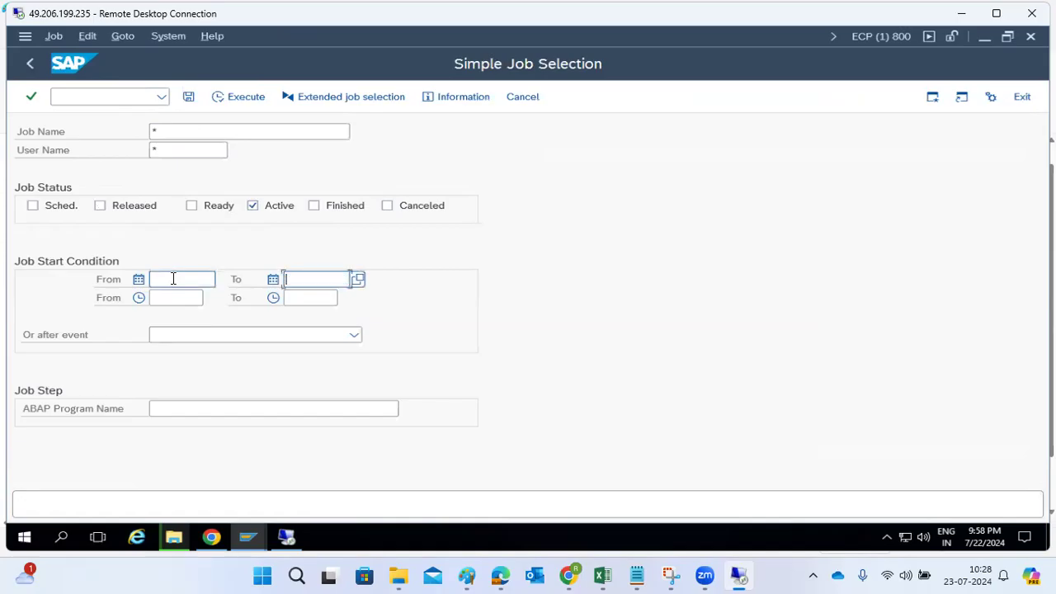
{"action": "left_click", "coordinate": [233, 99]}
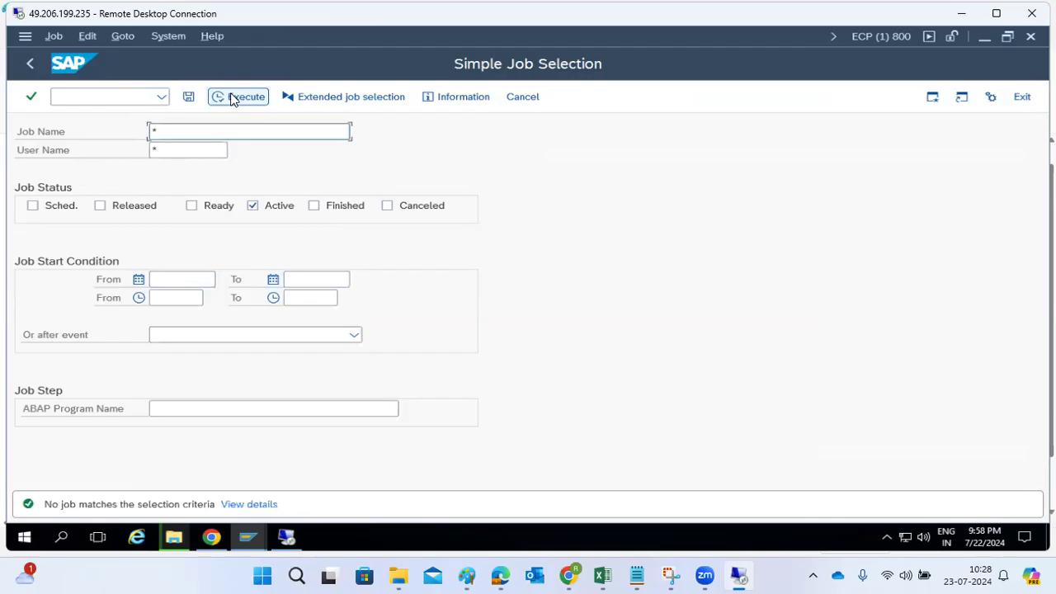
- Leave the job selection and open the operating system monitor for instance kponline1_ECP_00
{"action": "left_click", "coordinate": [276, 211]}
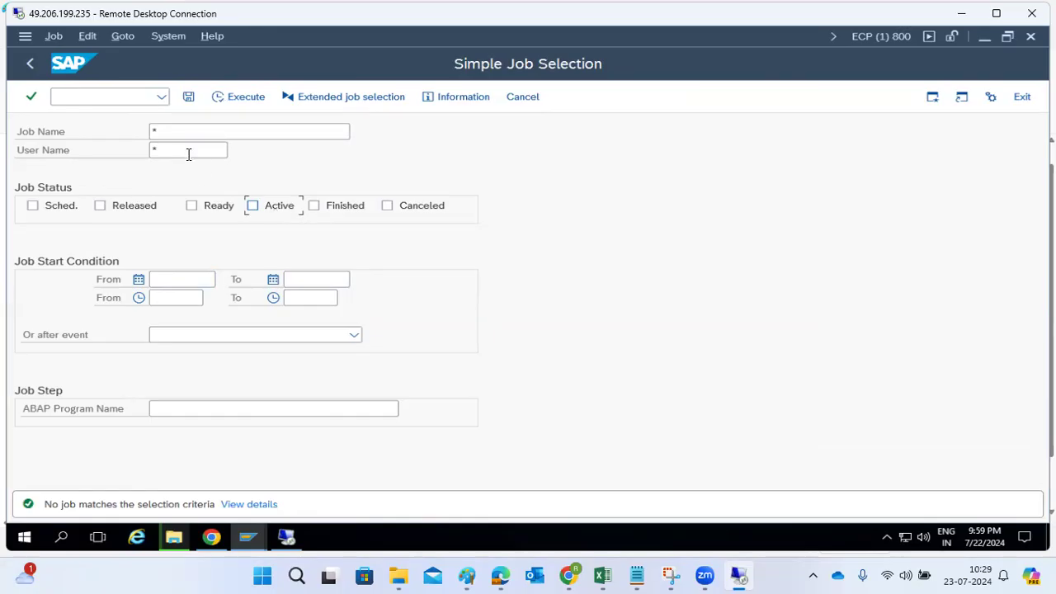
{"action": "left_click", "coordinate": [91, 97]}
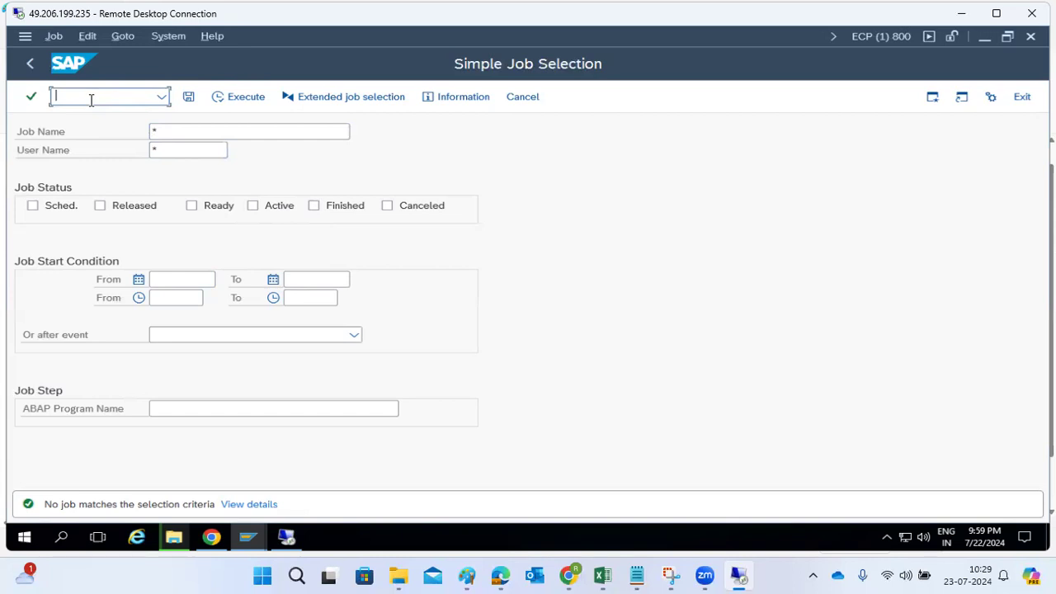
{"action": "type", "text": "n"}
{"action": "type", "text": "sm37"}
{"action": "key", "text": "Return"}
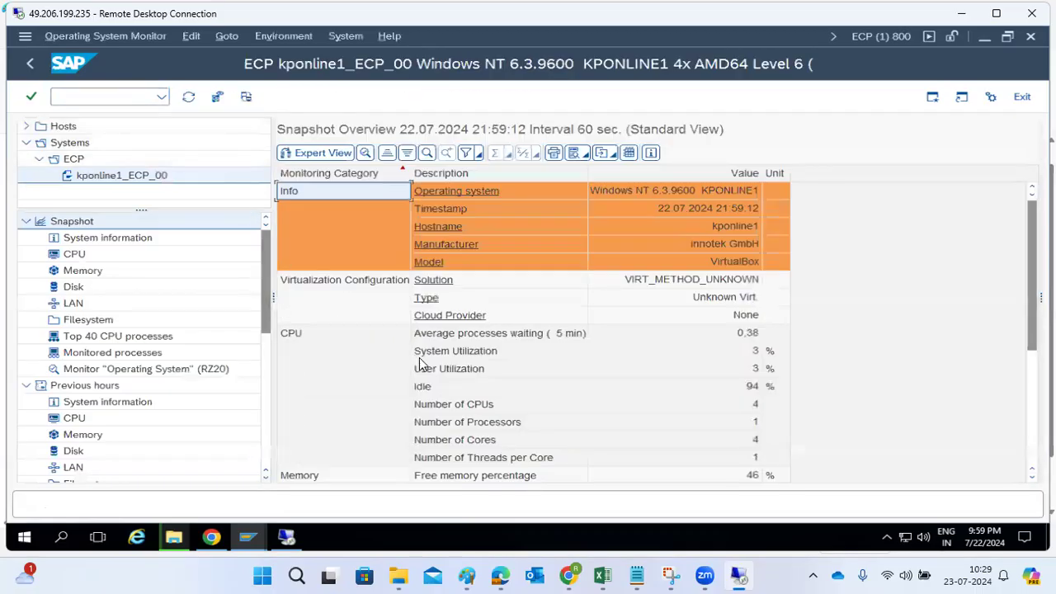
- Check the free memory percentage and CPU idle value in the operating system snapshot overview
{"action": "scroll", "coordinate": [505, 396], "scroll_direction": "down", "scroll_amount": 3}
{"action": "scroll", "coordinate": [503, 396], "scroll_direction": "down", "scroll_amount": 1}
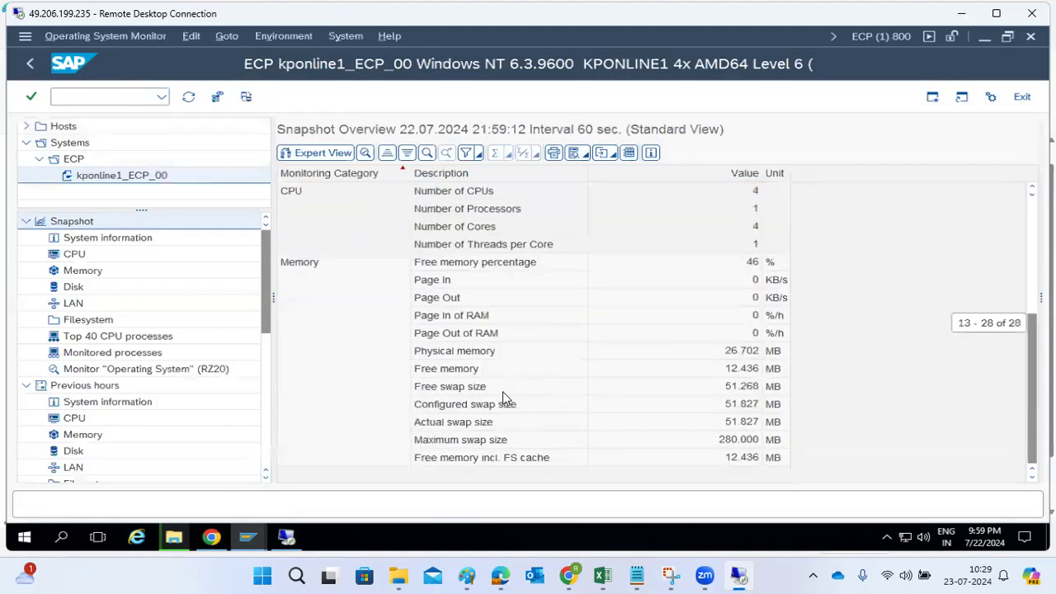
{"action": "left_click", "coordinate": [749, 267]}
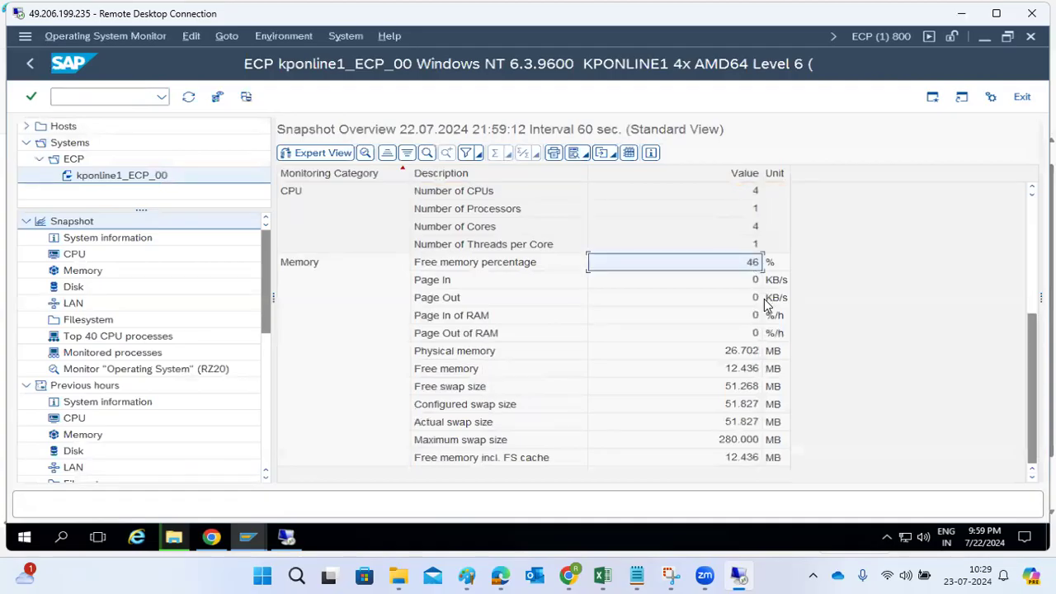
{"action": "scroll", "coordinate": [764, 304], "scroll_direction": "up", "scroll_amount": 1}
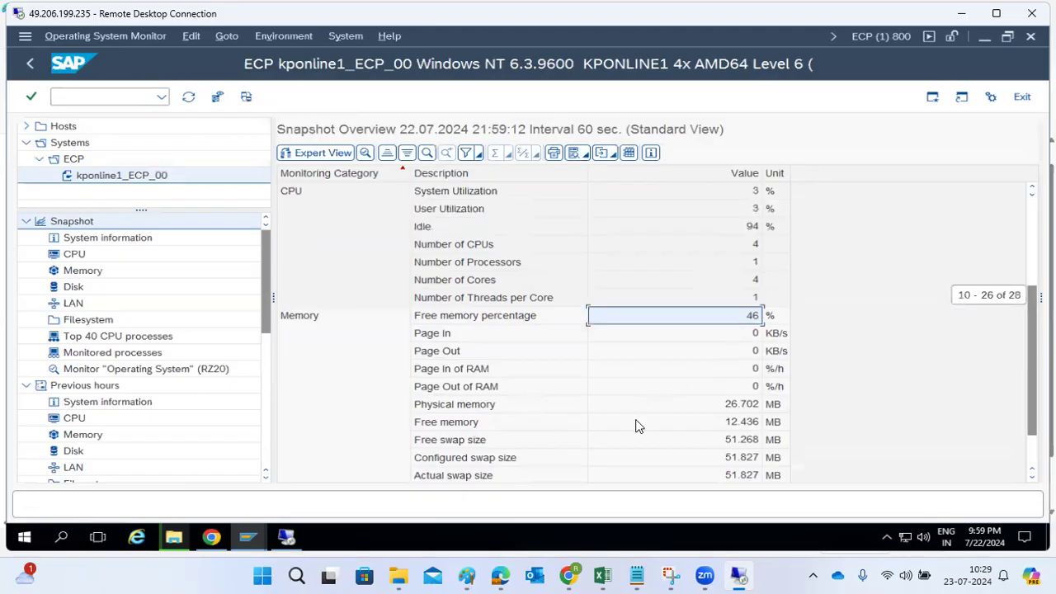
{"action": "left_click", "coordinate": [737, 231]}
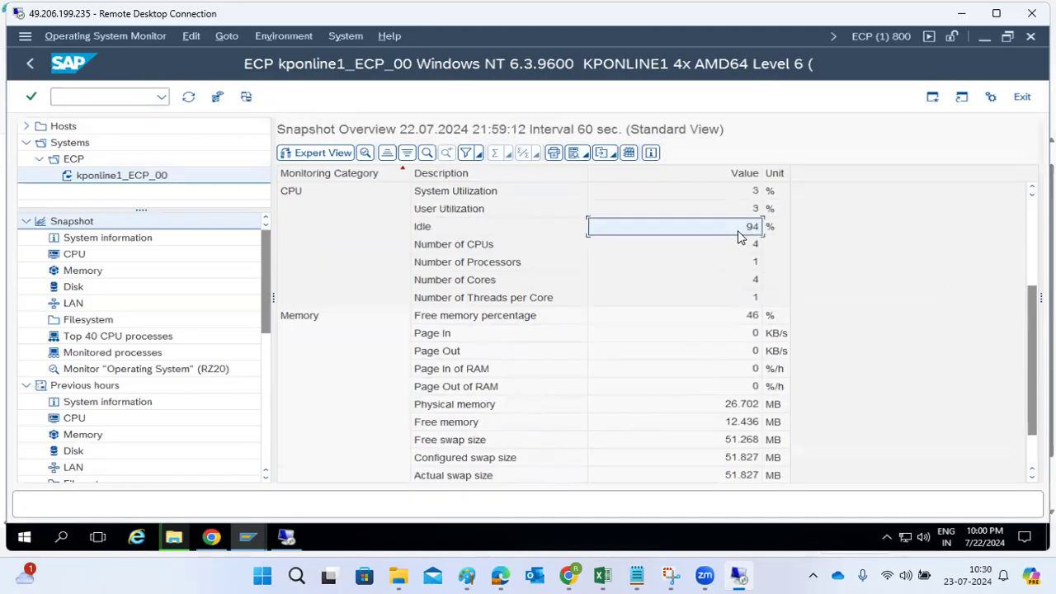
{"action": "scroll", "coordinate": [737, 231], "scroll_direction": "up", "scroll_amount": 3}
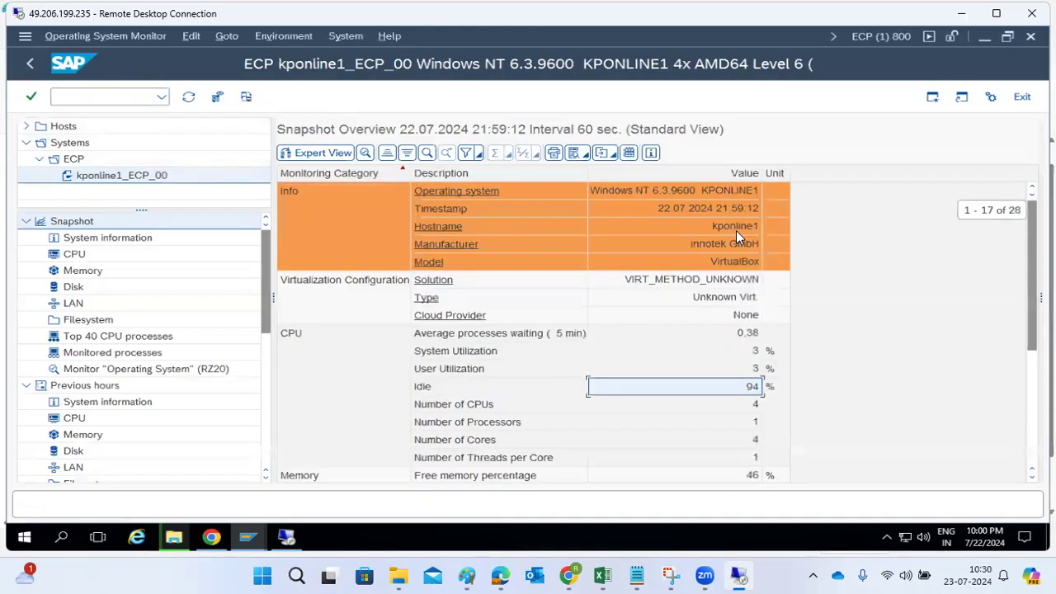
- View the disk data for the current snapshot and for the previous hours, and look through the additional monitor functions
{"action": "left_click", "coordinate": [73, 290]}
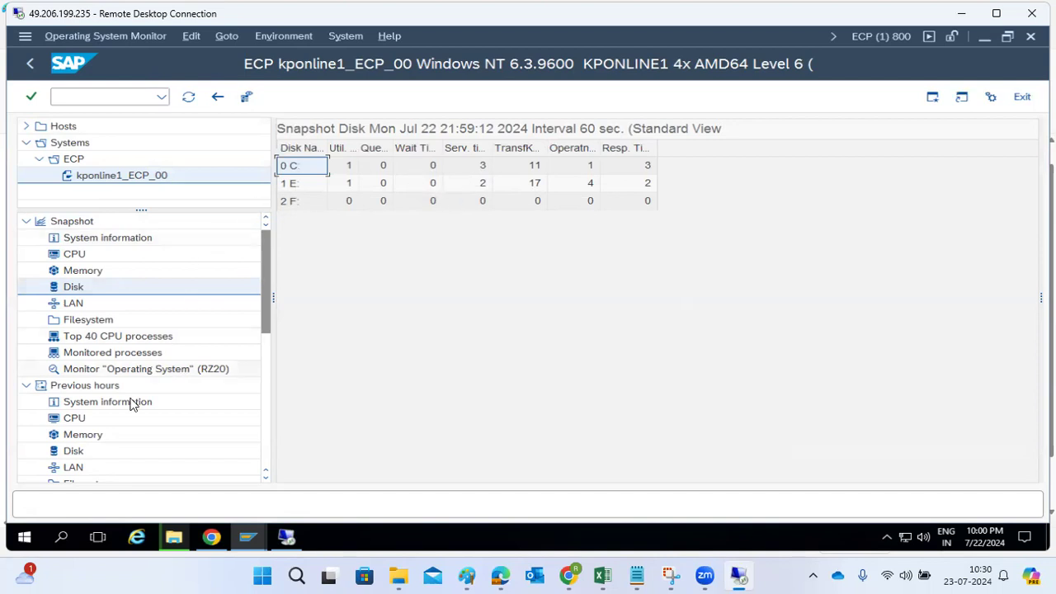
{"action": "left_click", "coordinate": [72, 453]}
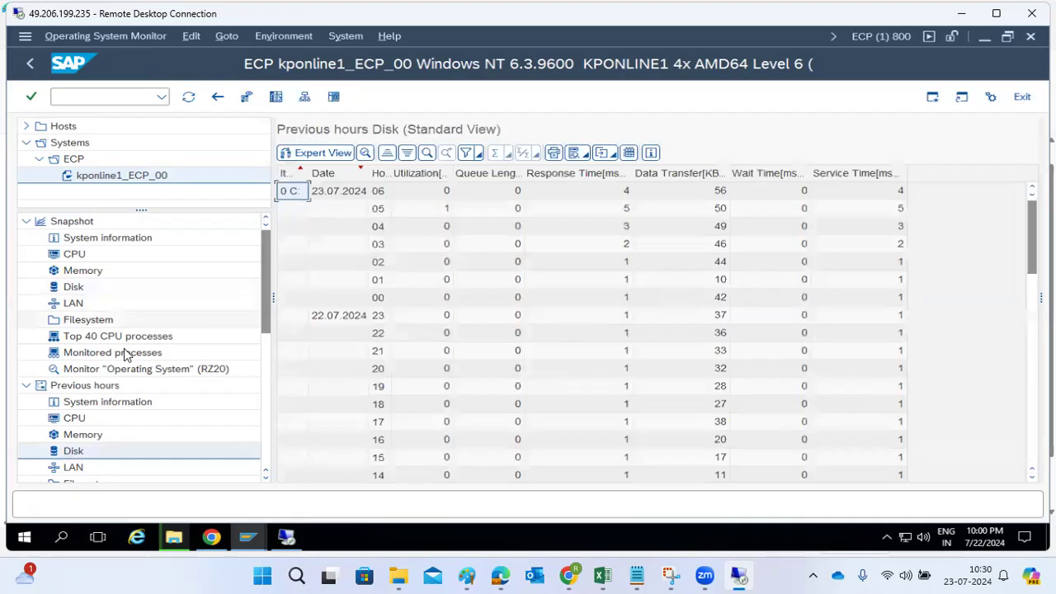
{"action": "scroll", "coordinate": [82, 351], "scroll_direction": "down", "scroll_amount": 5}
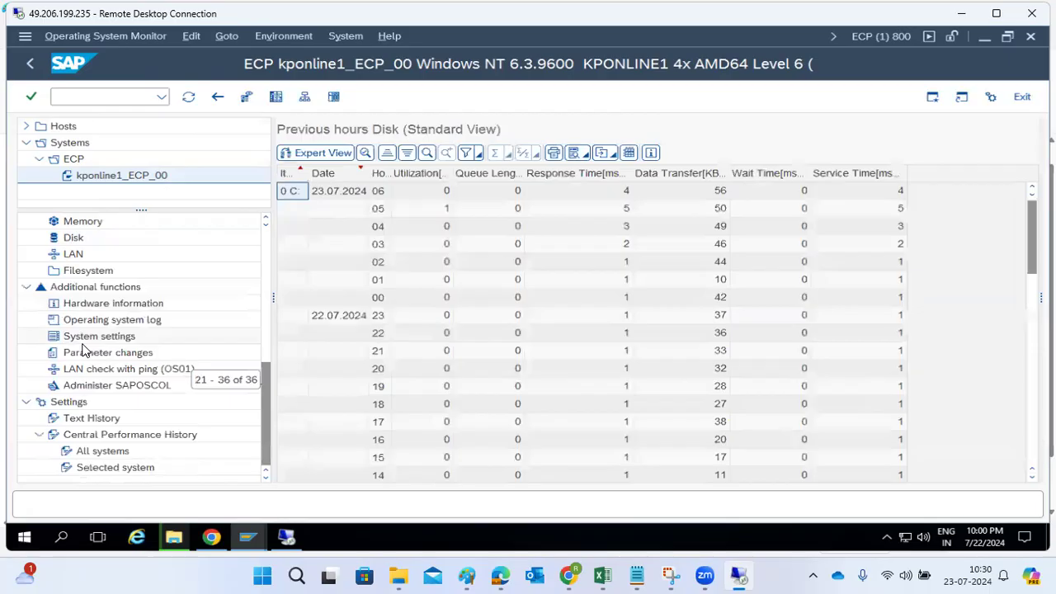
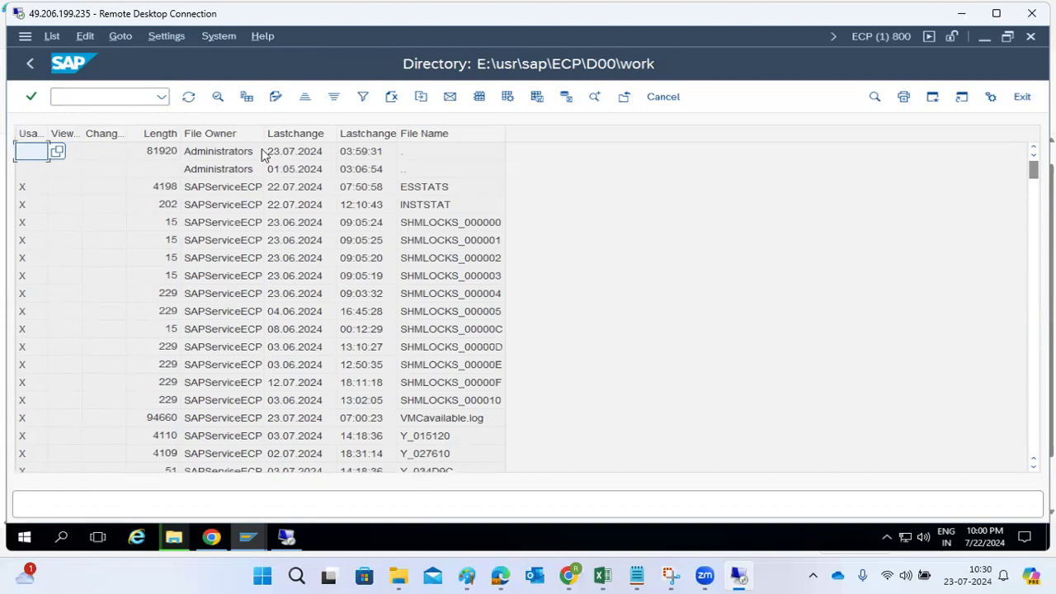
- Sort the work directory files by last change date in descending order and open the dev_disp trace file
{"action": "left_click", "coordinate": [288, 133]}
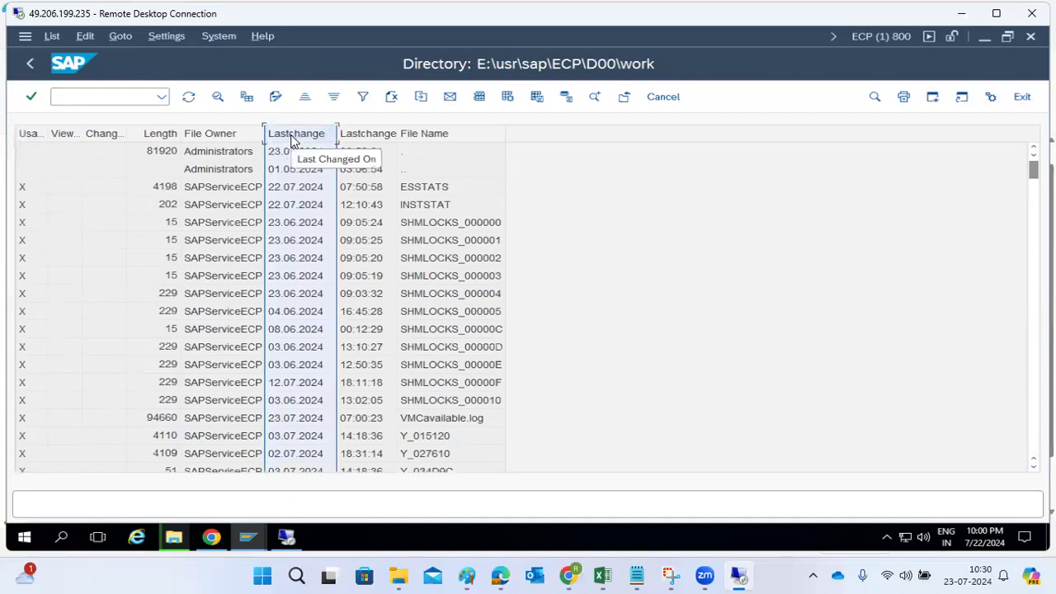
{"action": "left_click", "coordinate": [334, 97]}
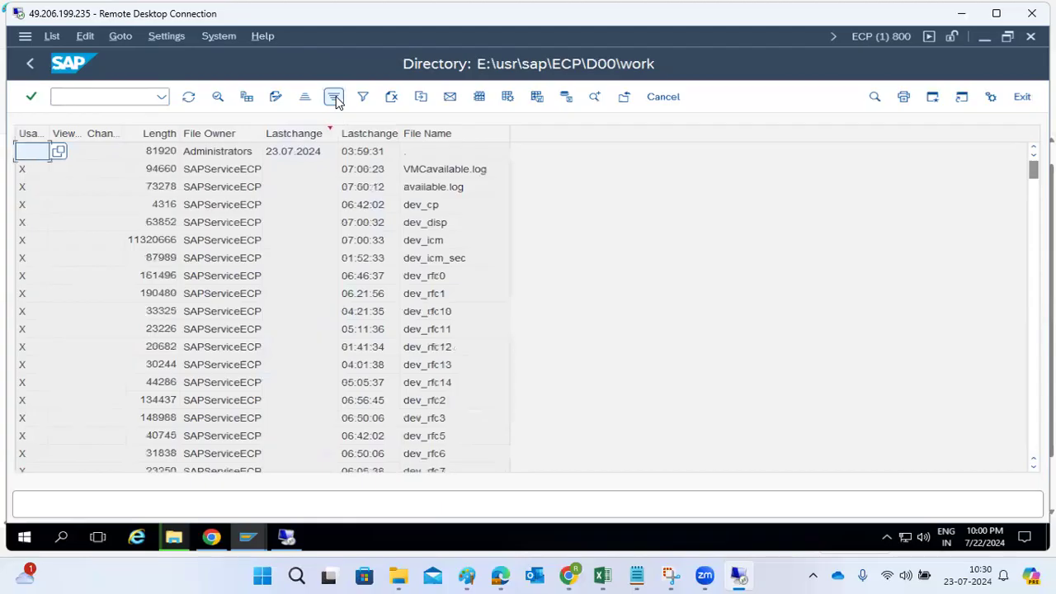
{"action": "left_click", "coordinate": [427, 223]}
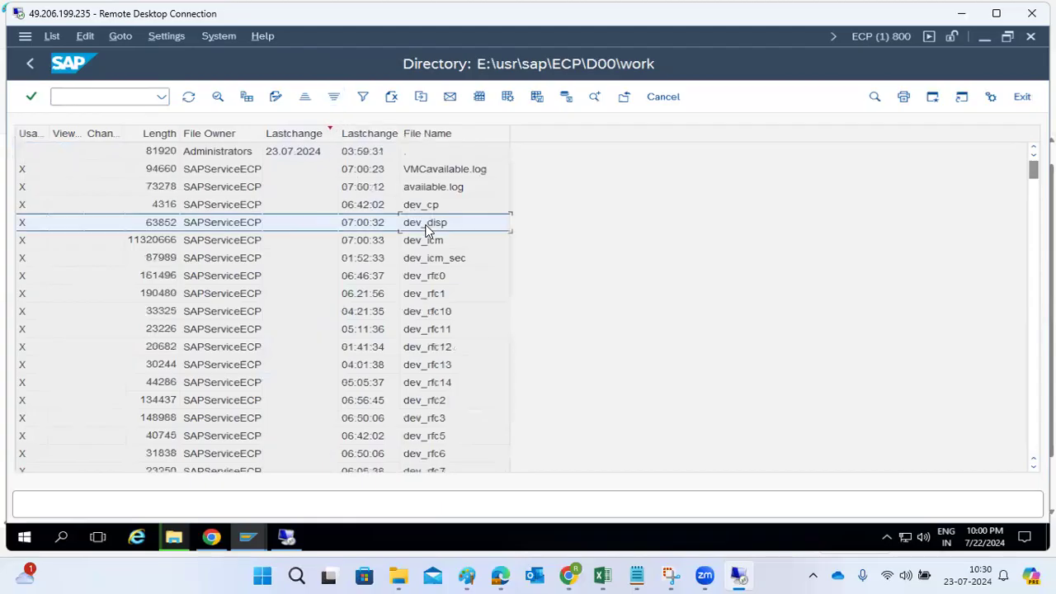
{"action": "left_click", "coordinate": [424, 206]}
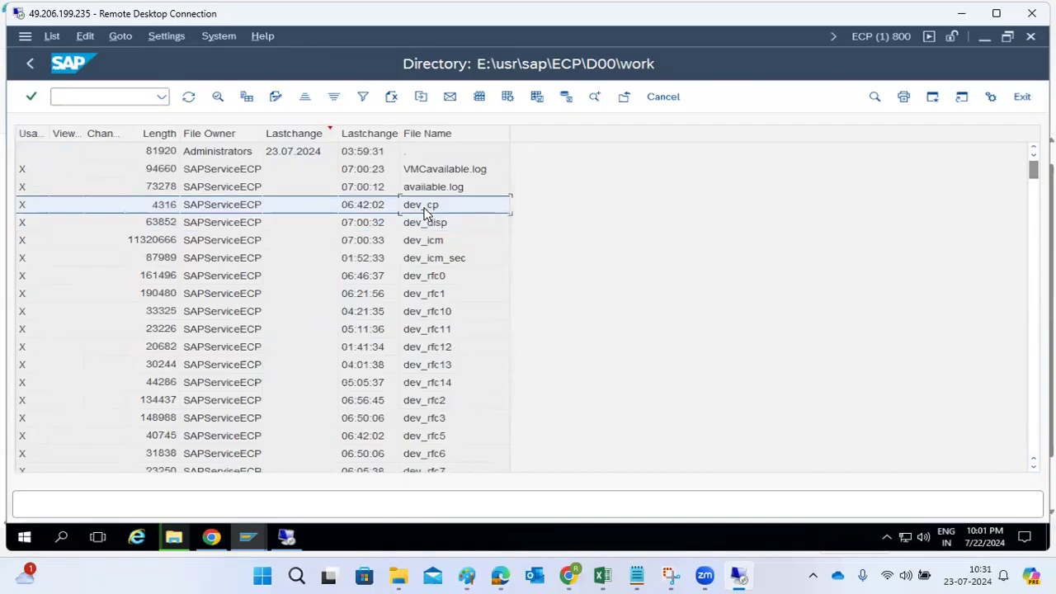
{"action": "left_click", "coordinate": [423, 241]}
{"action": "double_click", "coordinate": [423, 223]}
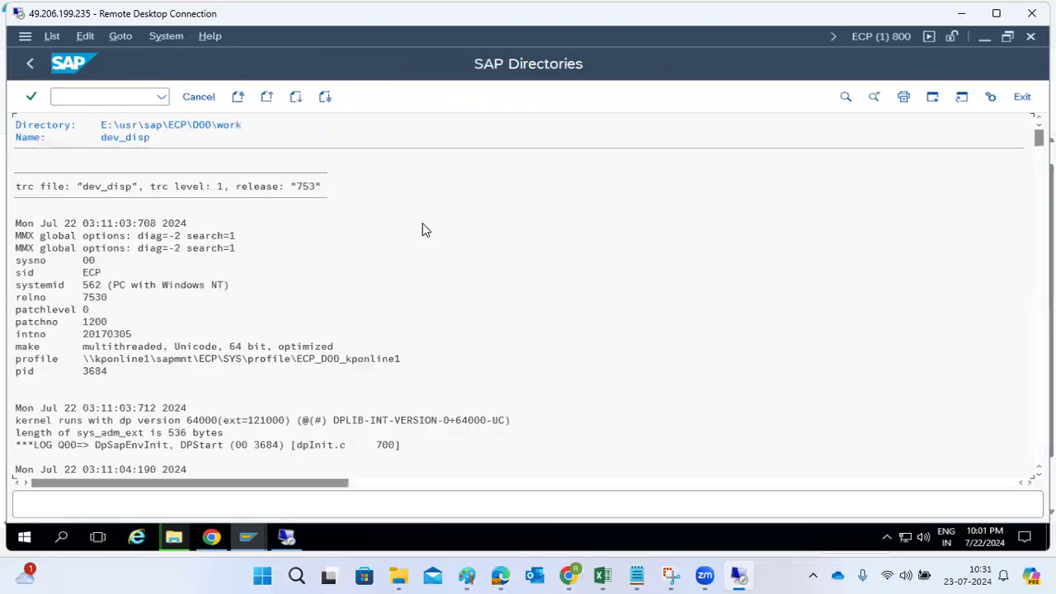
- Examine the latest work process entries at the end of the dev_disp trace, reading backwards, then return to the file list
{"action": "left_click_drag", "start_coordinate": [1038, 138], "coordinate": [1038, 454]}
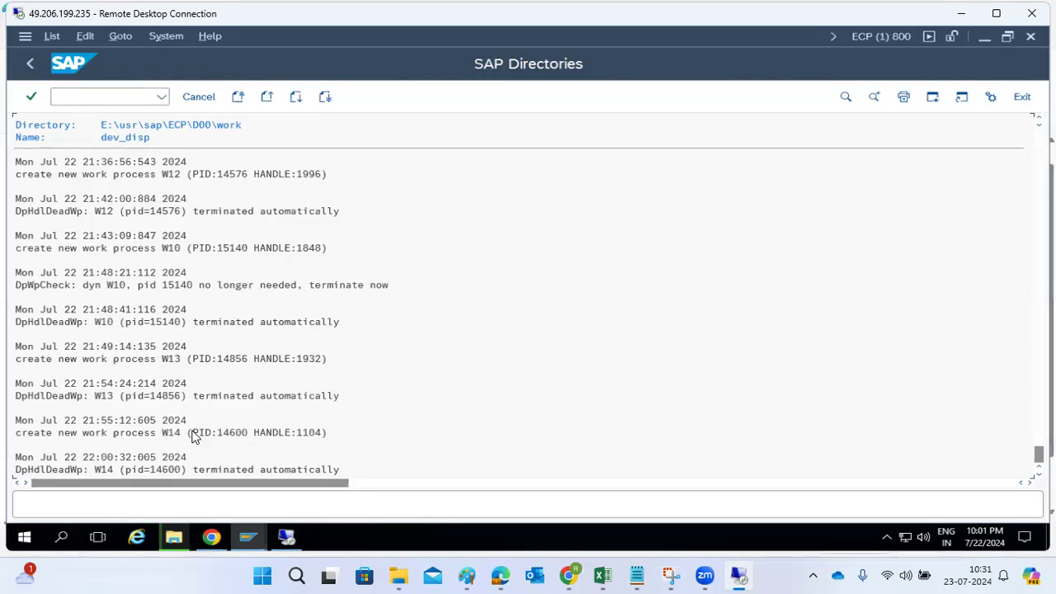
{"action": "scroll", "coordinate": [192, 435], "scroll_direction": "up", "scroll_amount": 3}
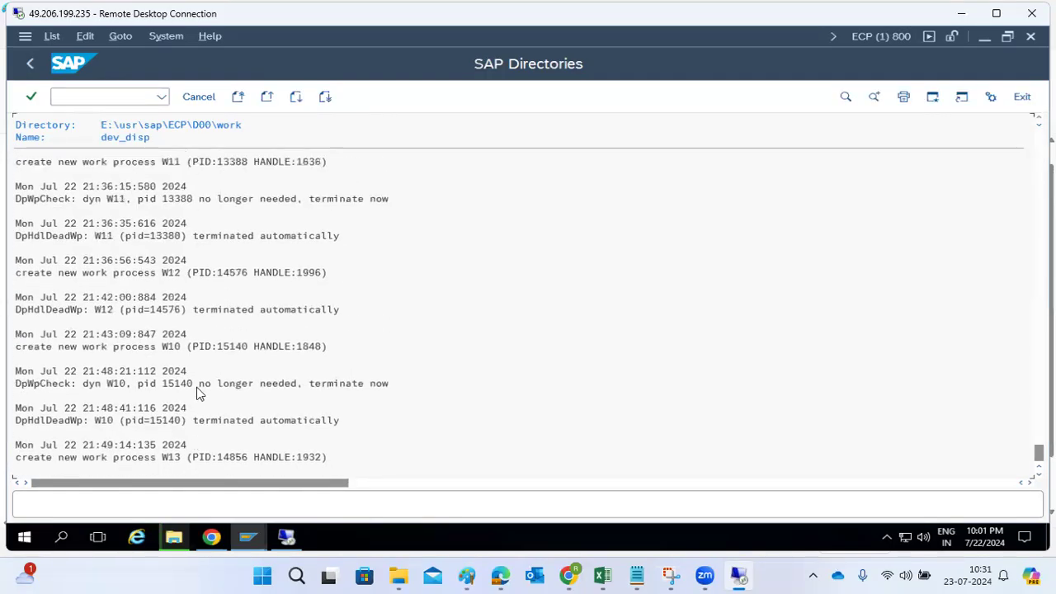
{"action": "scroll", "coordinate": [294, 248], "scroll_direction": "up", "scroll_amount": 2}
{"action": "scroll", "coordinate": [218, 273], "scroll_direction": "up", "scroll_amount": 4}
{"action": "scroll", "coordinate": [214, 280], "scroll_direction": "up", "scroll_amount": 2}
{"action": "scroll", "coordinate": [228, 375], "scroll_direction": "up", "scroll_amount": 5}
{"action": "scroll", "coordinate": [235, 361], "scroll_direction": "up", "scroll_amount": 4}
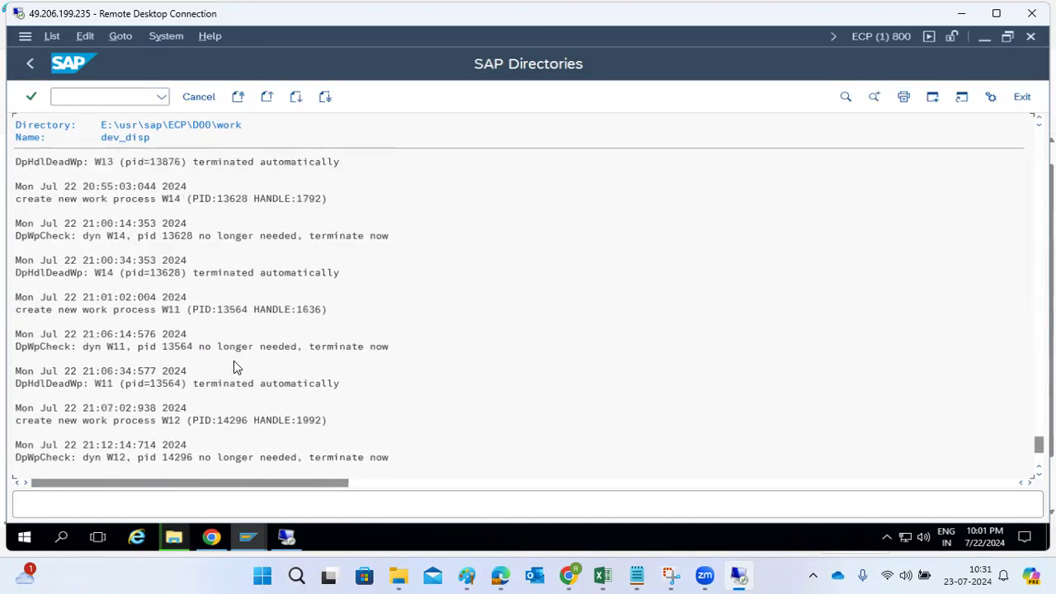
{"action": "scroll", "coordinate": [234, 361], "scroll_direction": "up", "scroll_amount": 3}
{"action": "scroll", "coordinate": [215, 234], "scroll_direction": "up", "scroll_amount": 4}
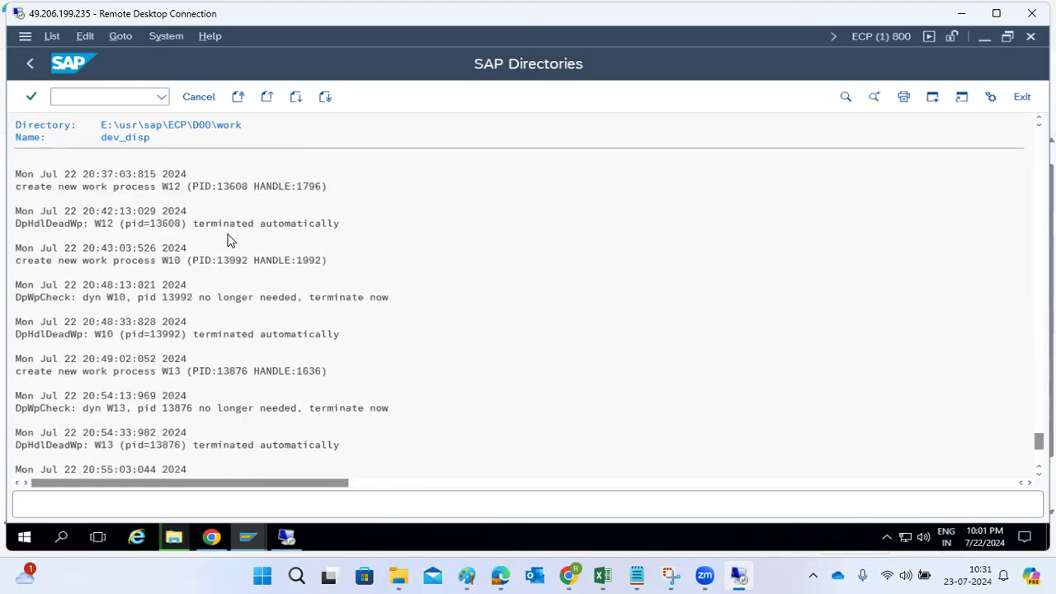
{"action": "scroll", "coordinate": [229, 239], "scroll_direction": "up", "scroll_amount": 1}
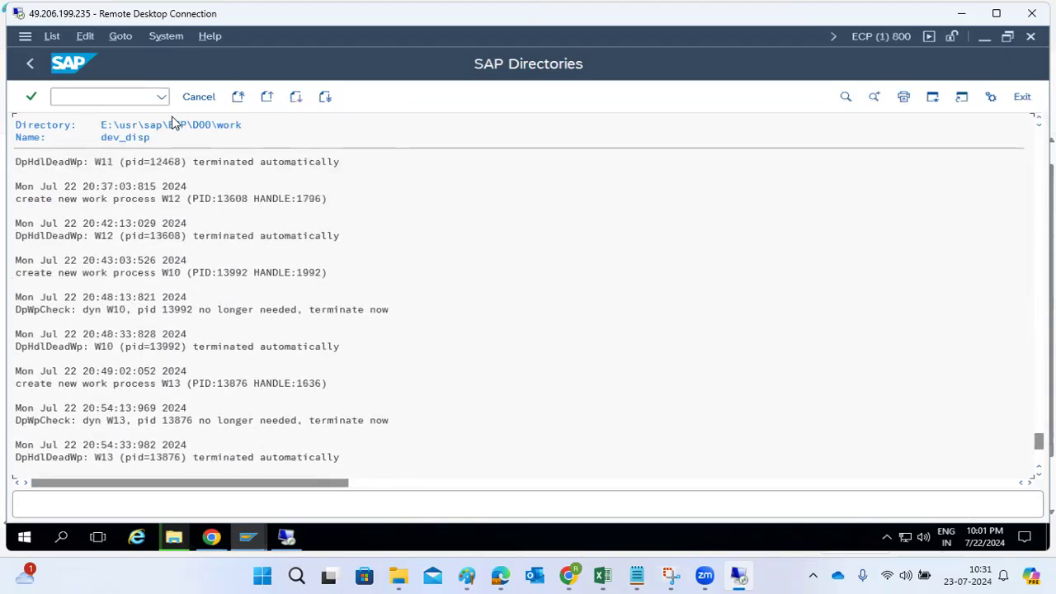
{"action": "left_click", "coordinate": [31, 66]}
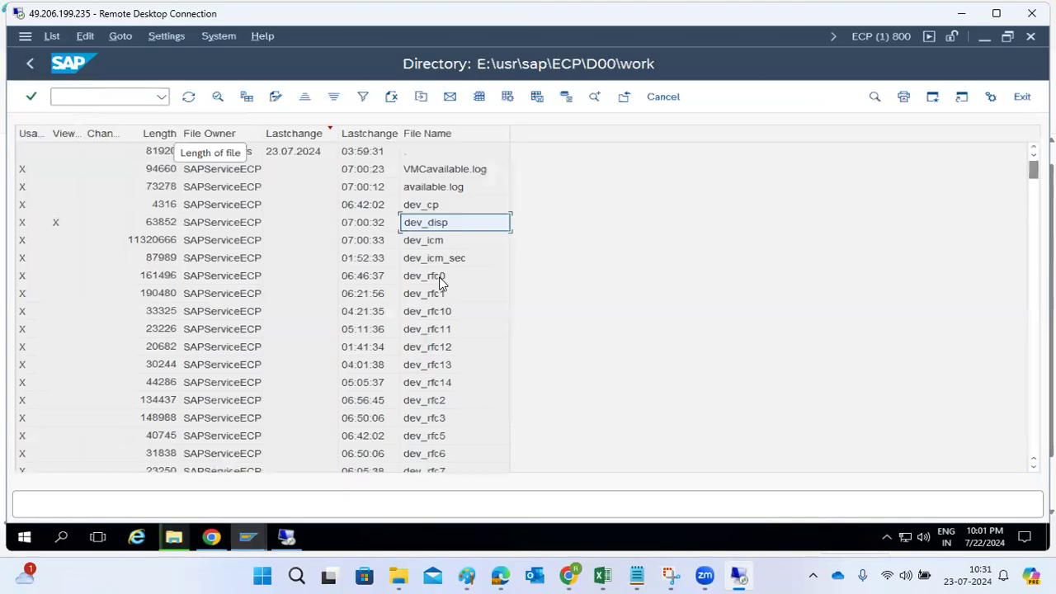
- Find the work process trace file dev_w4 in the work directory list and open it
{"action": "scroll", "coordinate": [428, 431], "scroll_direction": "down", "scroll_amount": 12}
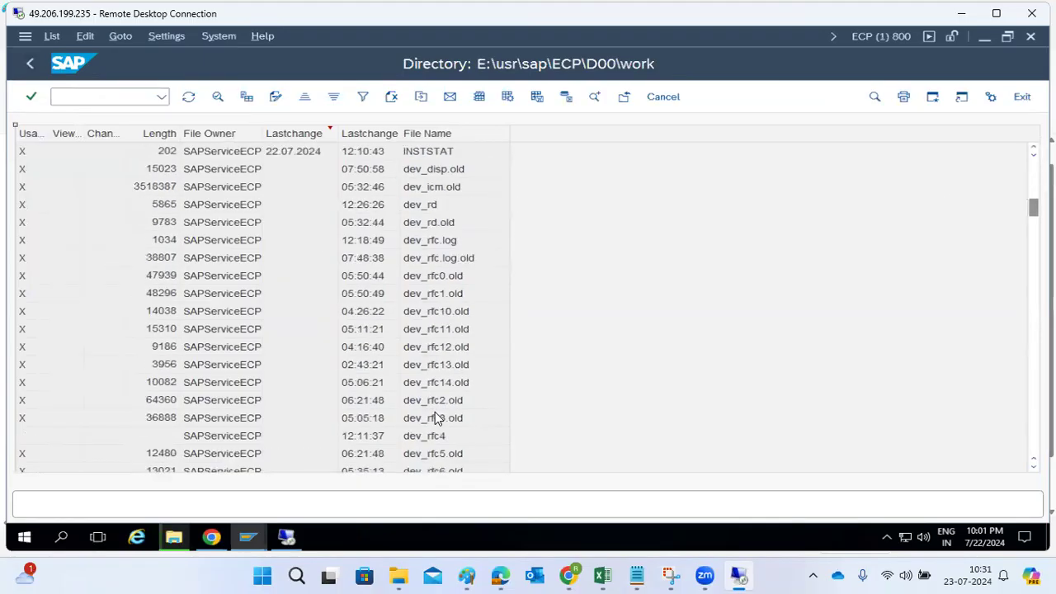
{"action": "scroll", "coordinate": [431, 425], "scroll_direction": "down", "scroll_amount": 14}
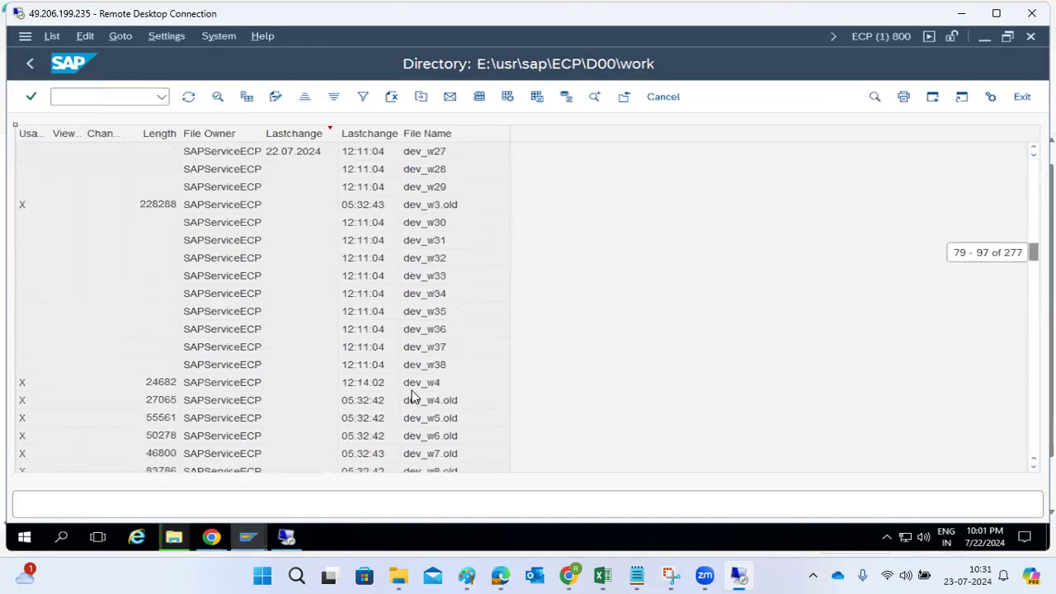
{"action": "left_click", "coordinate": [413, 384]}
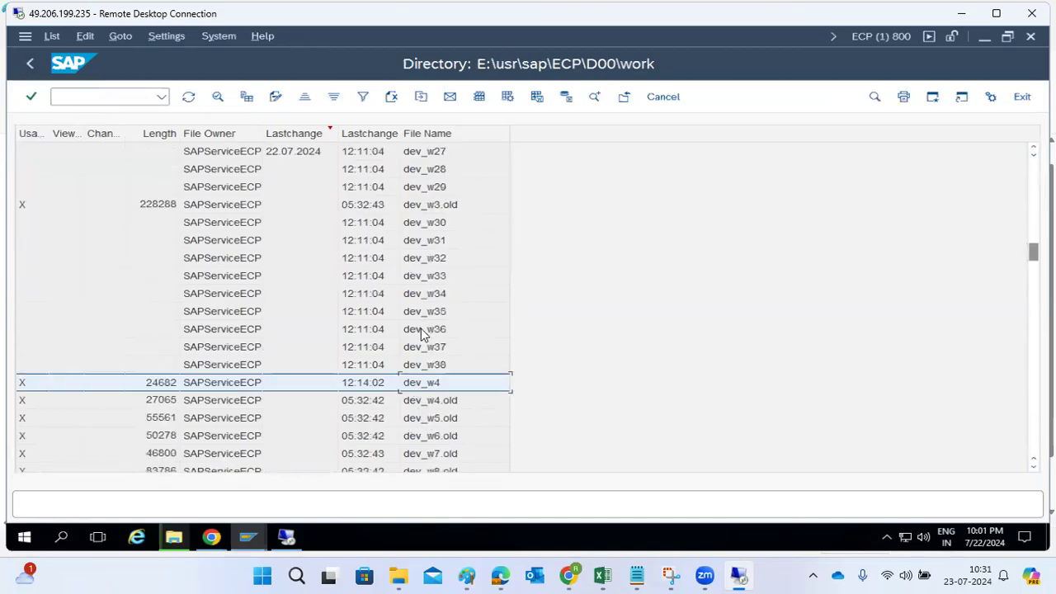
{"action": "double_click", "coordinate": [418, 384]}
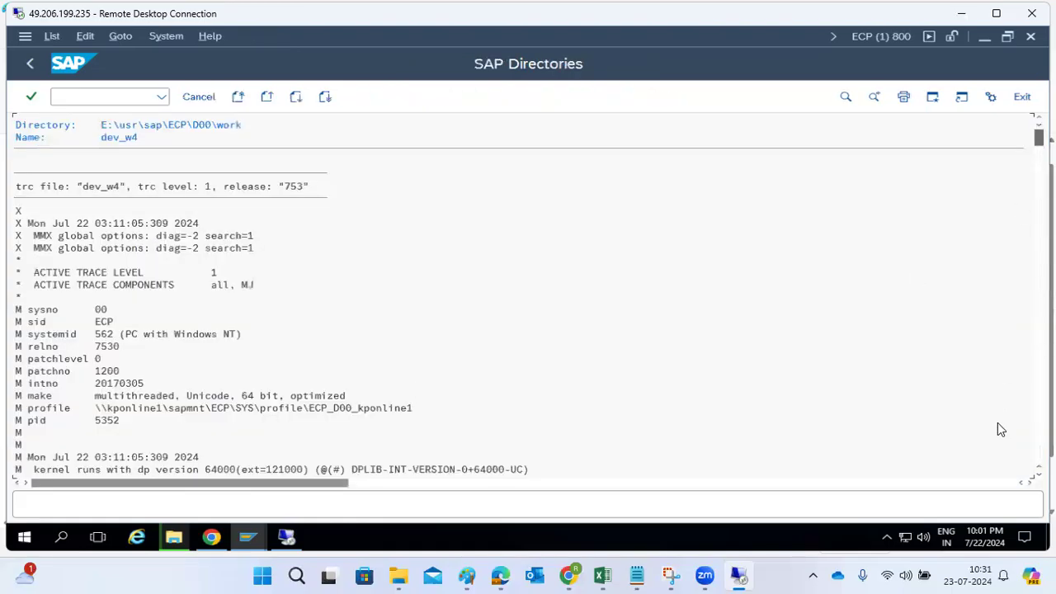
- Examine the latest entries at the end of the dev_w4 trace, reading backwards, then leave the SAP directories
{"action": "left_click", "coordinate": [1038, 455]}
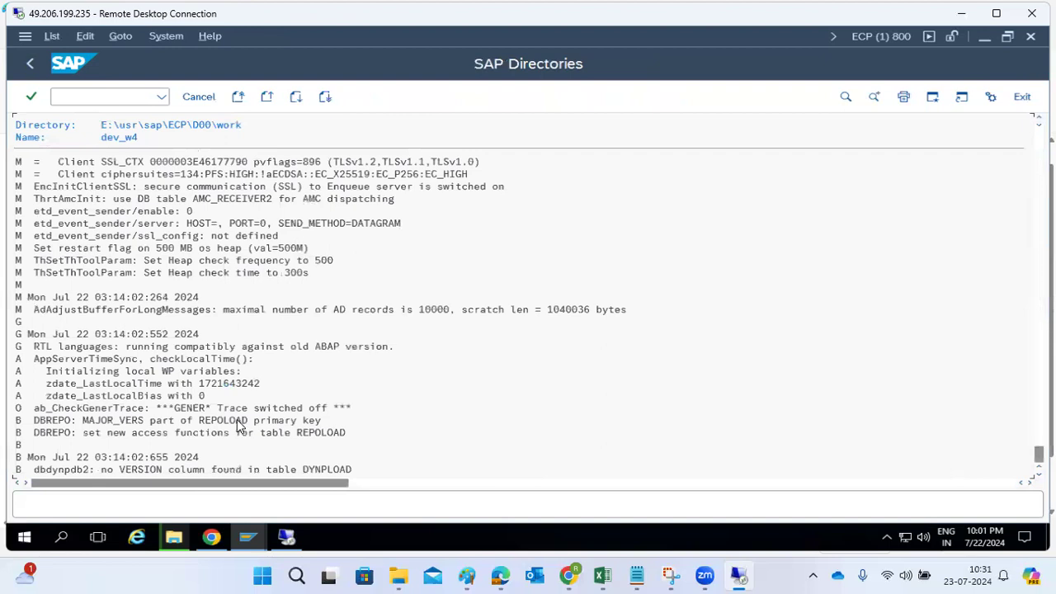
{"action": "scroll", "coordinate": [231, 417], "scroll_direction": "up", "scroll_amount": 4}
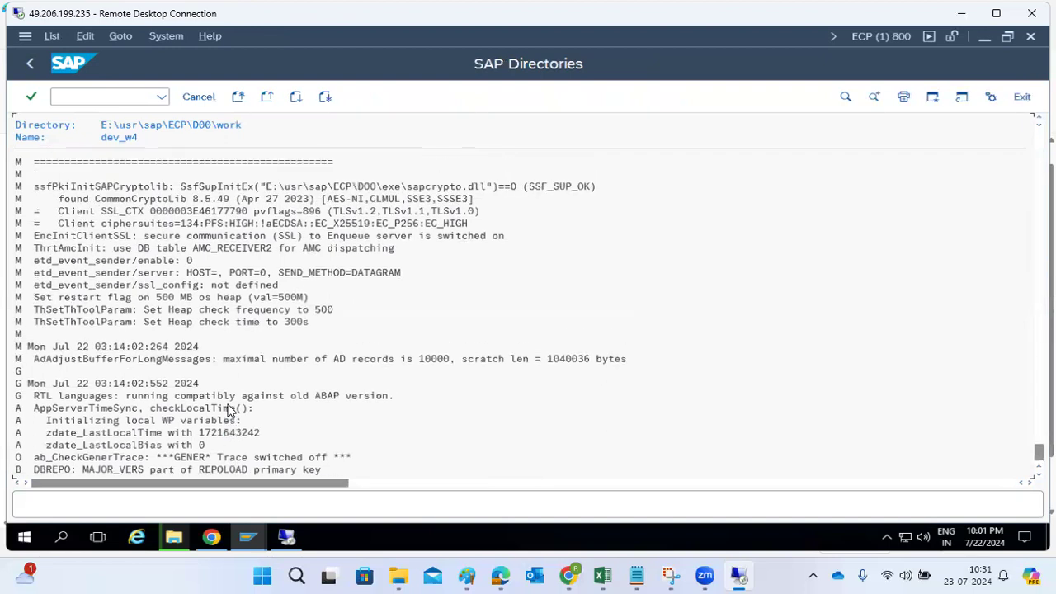
{"action": "scroll", "coordinate": [192, 332], "scroll_direction": "up", "scroll_amount": 4}
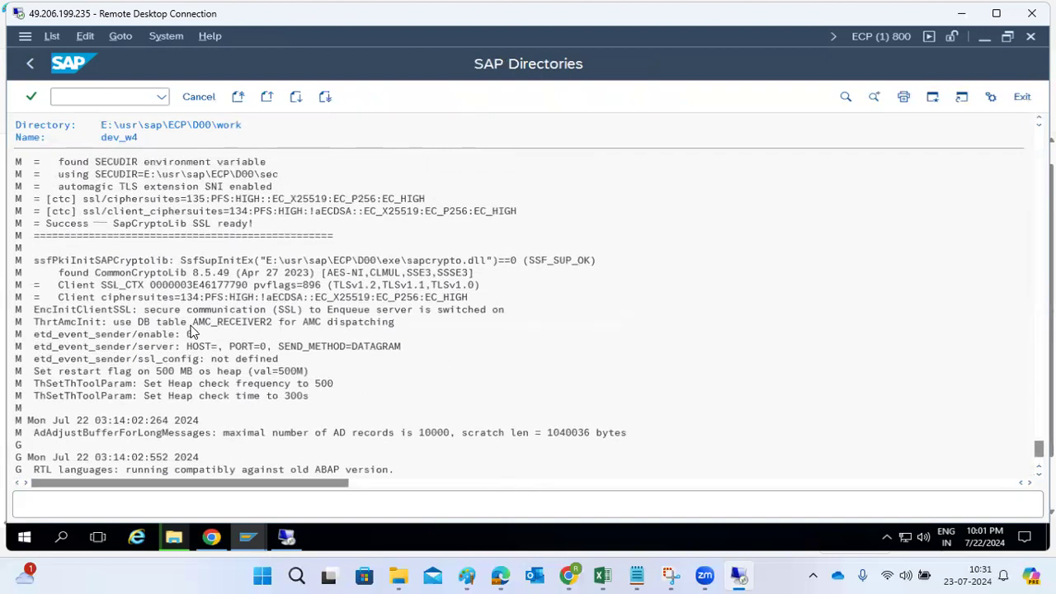
{"action": "left_click", "coordinate": [29, 66]}
{"action": "left_click", "coordinate": [28, 73]}
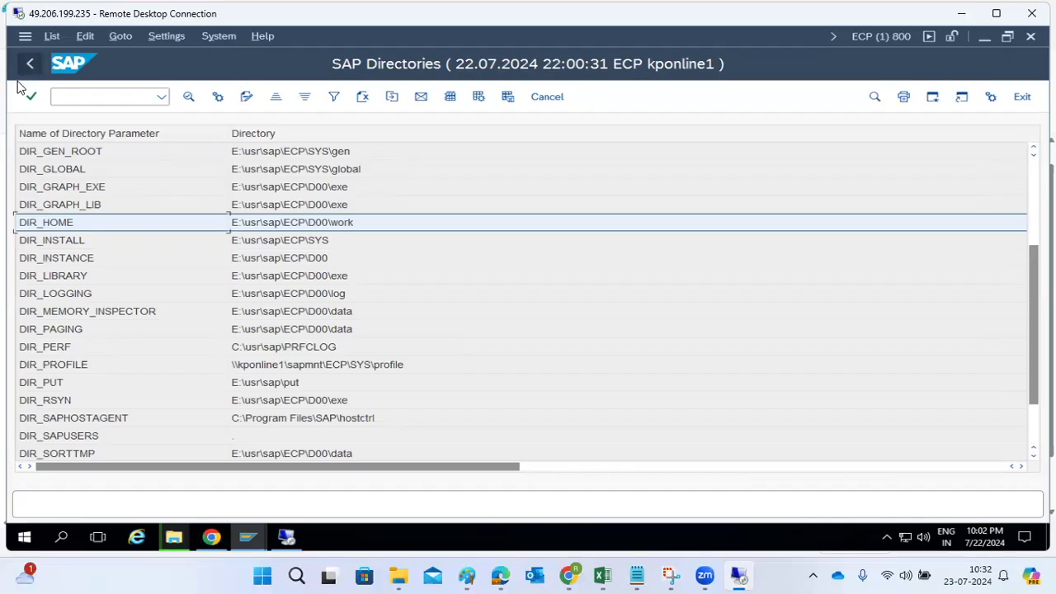
{"action": "left_click", "coordinate": [37, 66]}
- Run transaction smgw, check the current and maximum number of gateway connections, then leave the monitor
{"action": "type", "text": "smgw"}
{"action": "key", "text": "Return"}
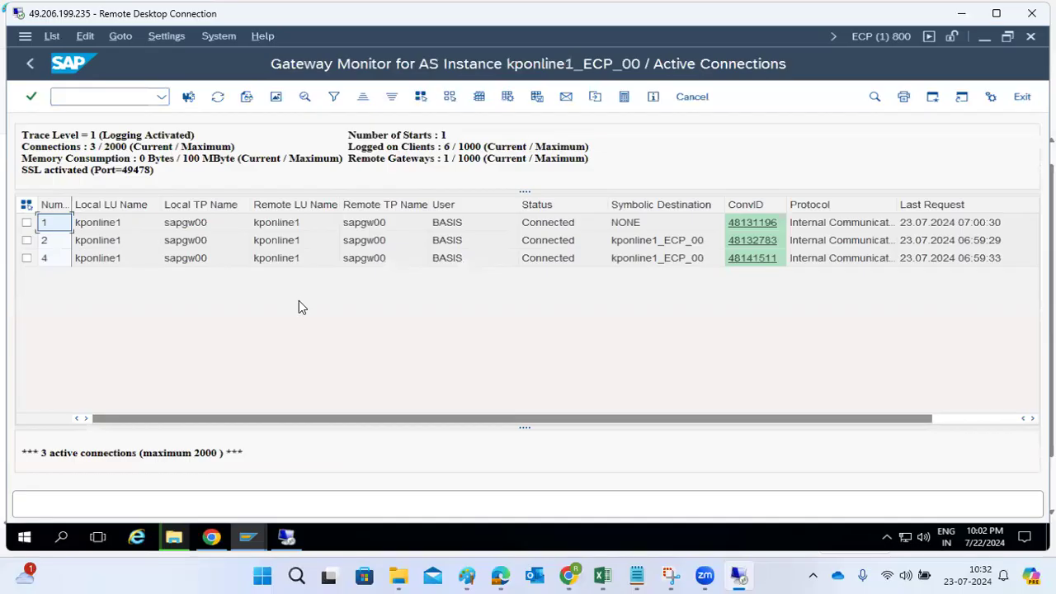
{"action": "left_click_drag", "start_coordinate": [103, 147], "coordinate": [130, 146]}
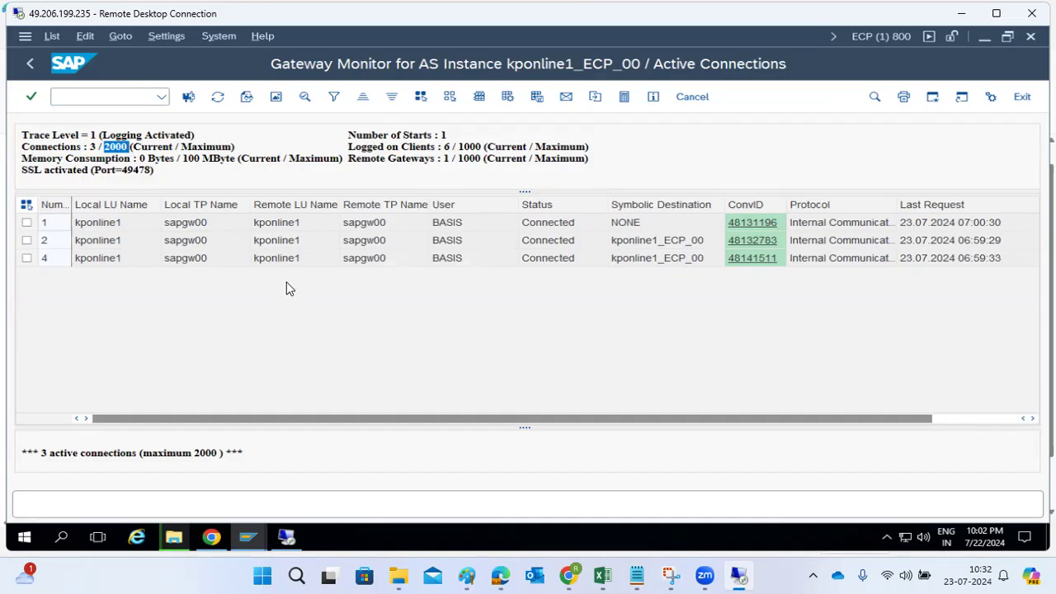
{"action": "left_click", "coordinate": [29, 63]}
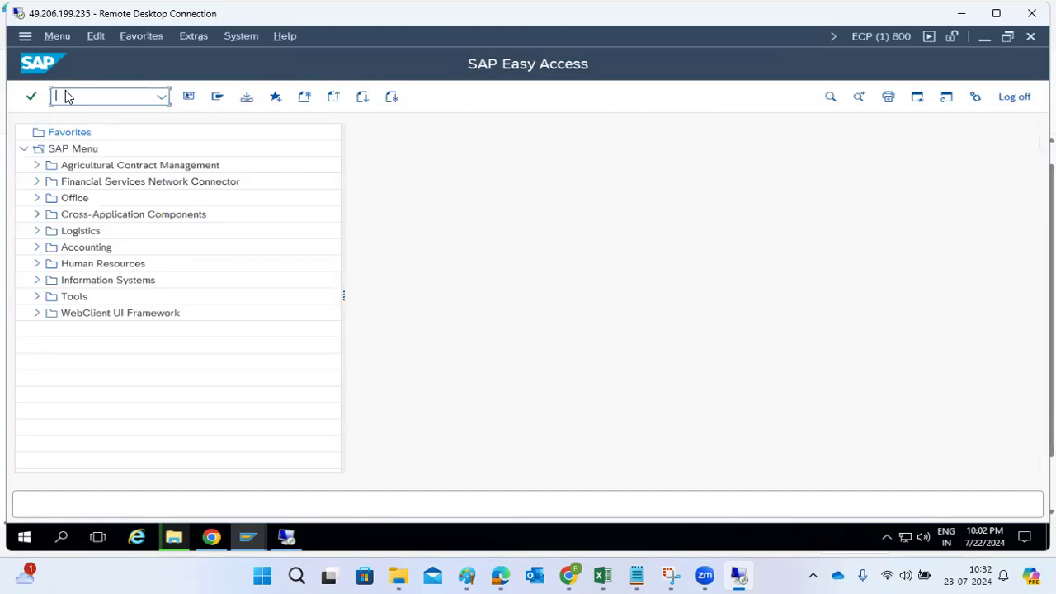
- Run transaction st02, check the buffer hit ratios and swaps in the tune summary, then leave it
{"action": "type", "text": "st02"}
{"action": "key", "text": "Return"}
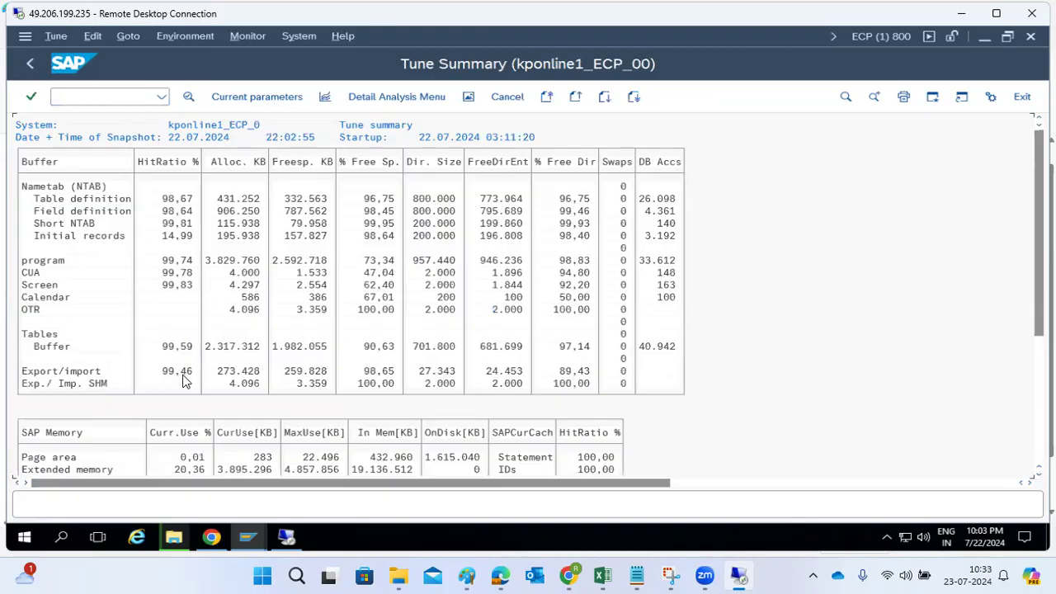
{"action": "left_click", "coordinate": [29, 63]}
- Run transaction st03n and display today's workload overview for the instance kponline1_ECP_00
{"action": "type", "text": "st03n"}
{"action": "key", "text": "Return"}
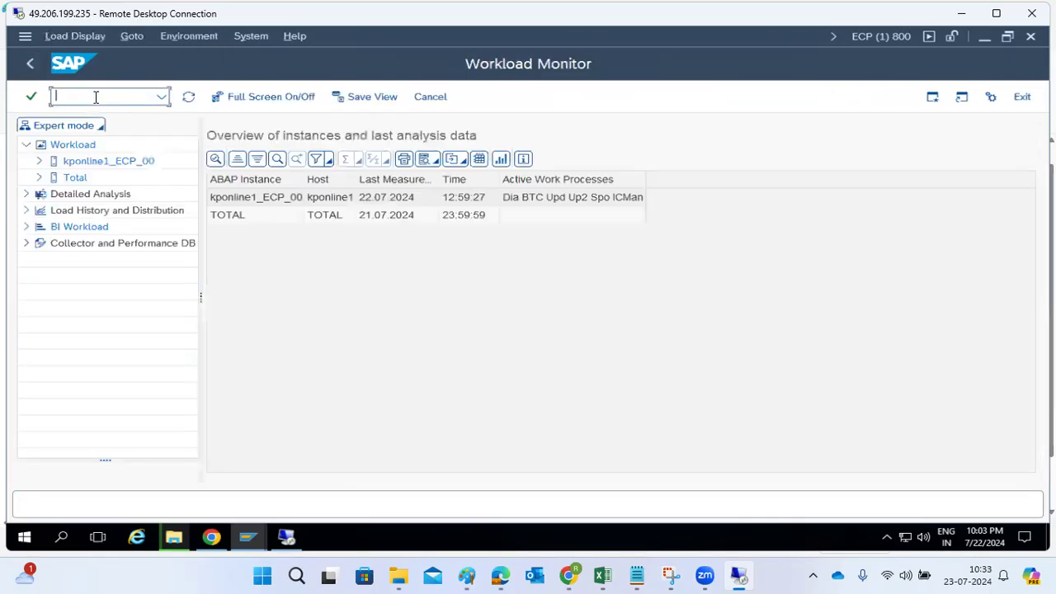
{"action": "left_click", "coordinate": [39, 178]}
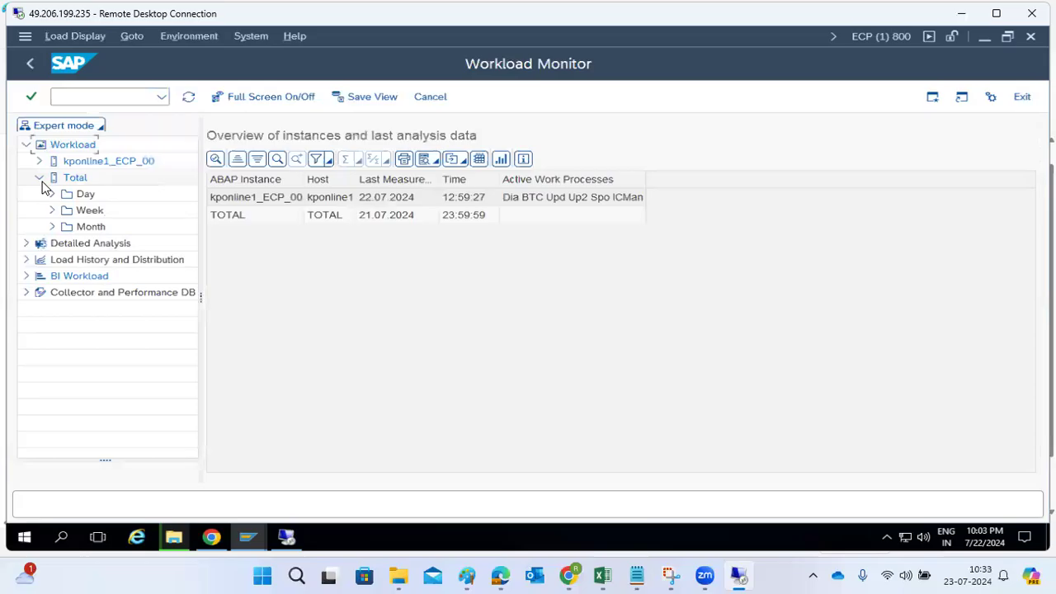
{"action": "left_click", "coordinate": [51, 193]}
{"action": "left_click", "coordinate": [40, 161]}
{"action": "left_click", "coordinate": [53, 178]}
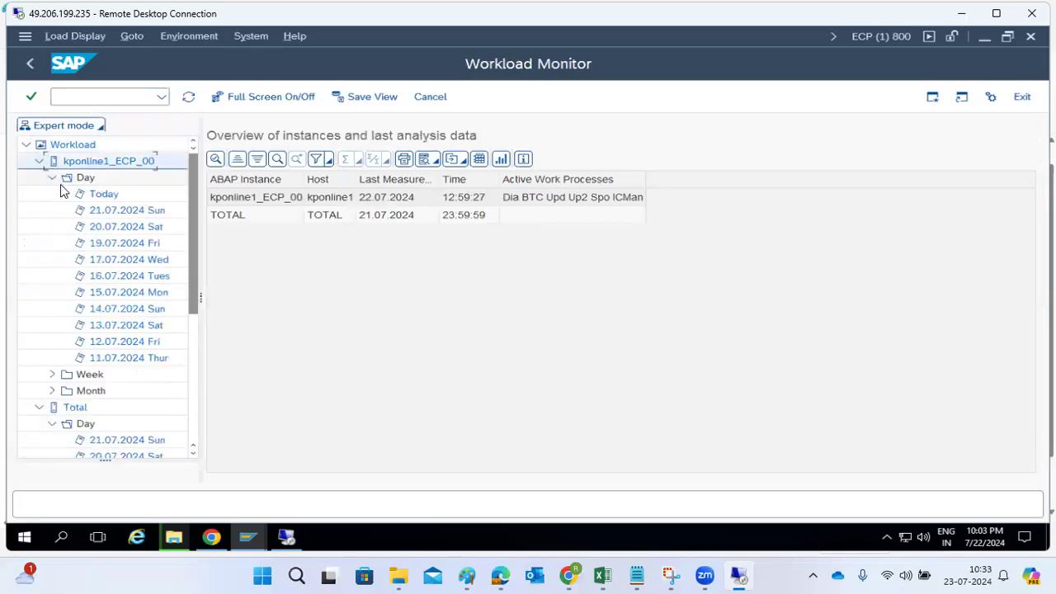
{"action": "double_click", "coordinate": [97, 193]}
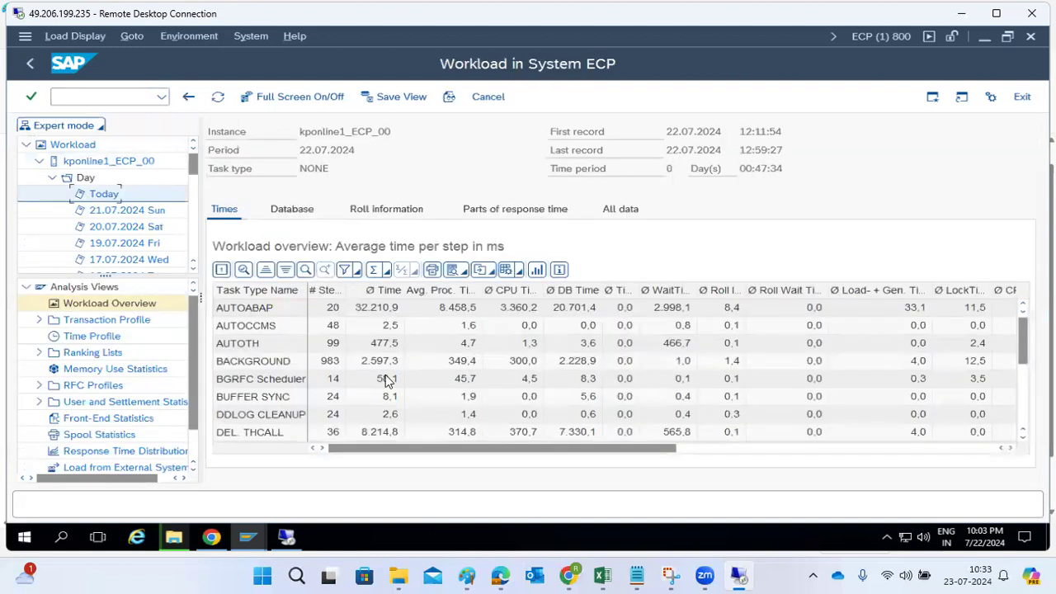
- Sort the workload overview by average response time in descending order and go through the slowest task types
{"action": "left_click", "coordinate": [373, 432]}
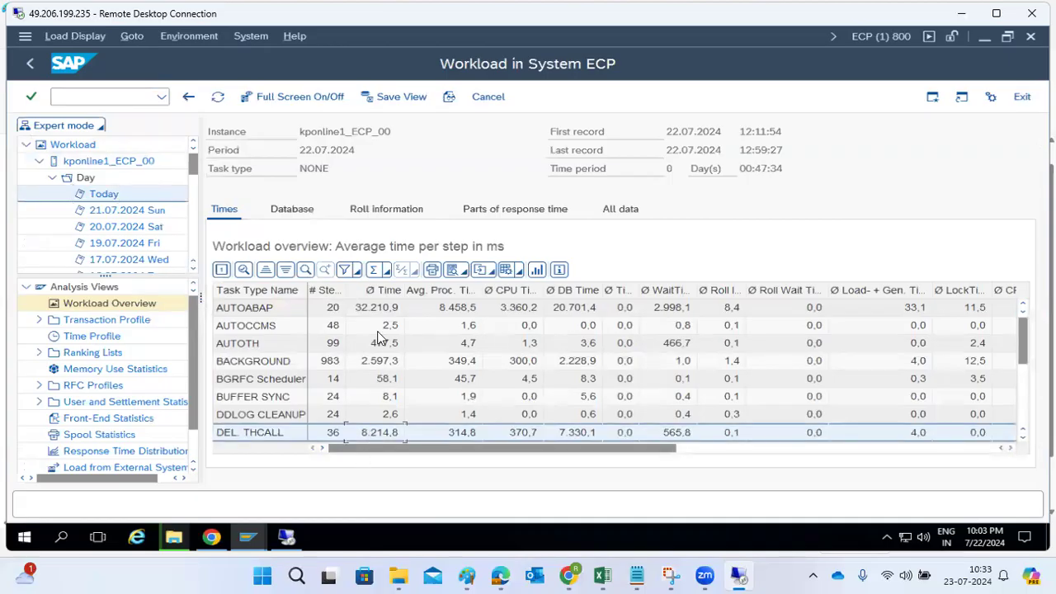
{"action": "left_click", "coordinate": [373, 290]}
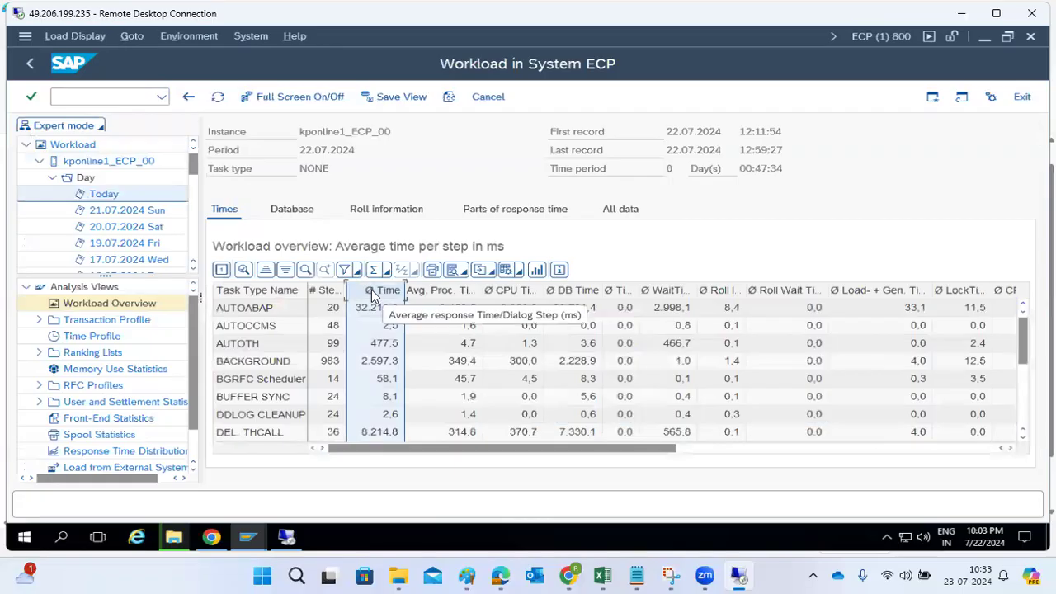
{"action": "left_click", "coordinate": [285, 270]}
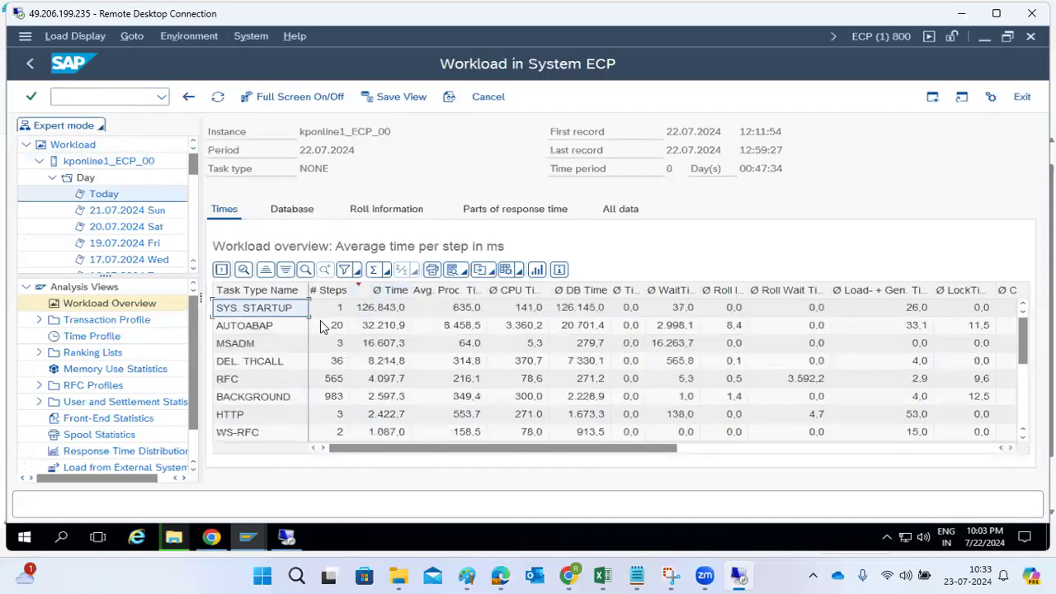
{"action": "left_click", "coordinate": [367, 315]}
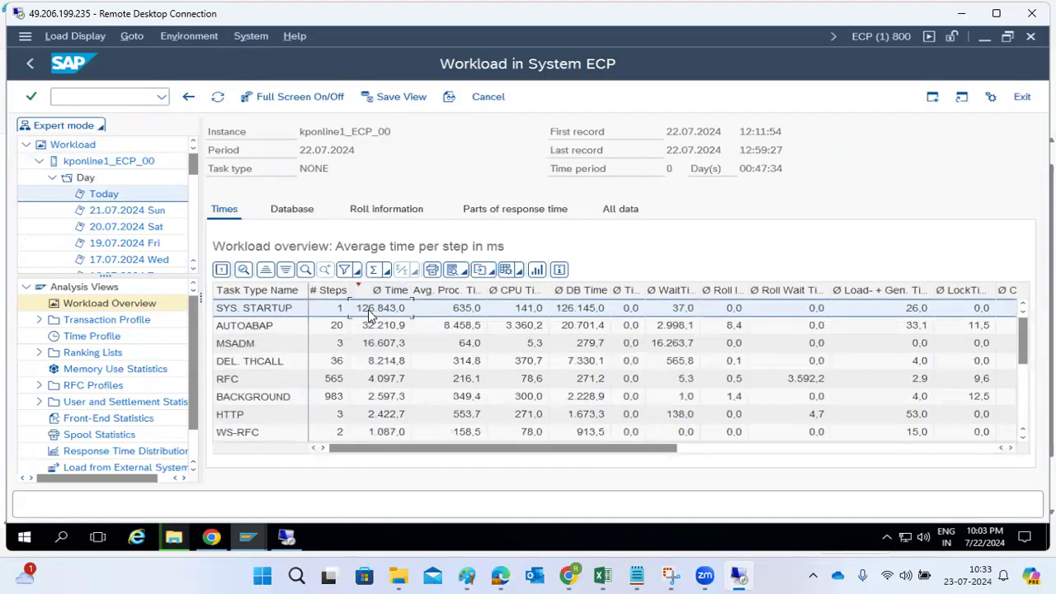
{"action": "left_click", "coordinate": [371, 327]}
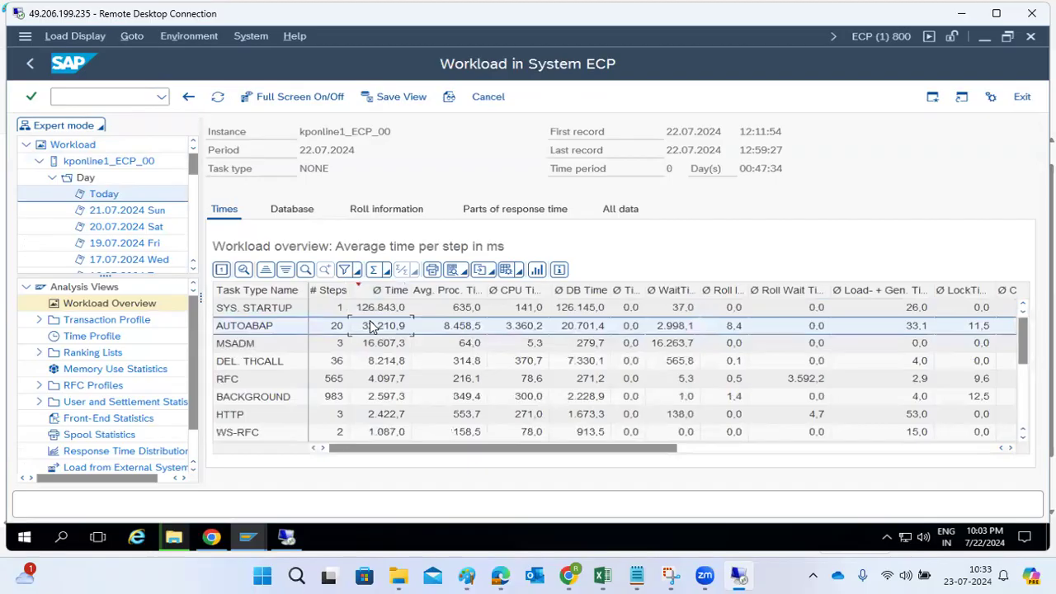
{"action": "left_click", "coordinate": [372, 345]}
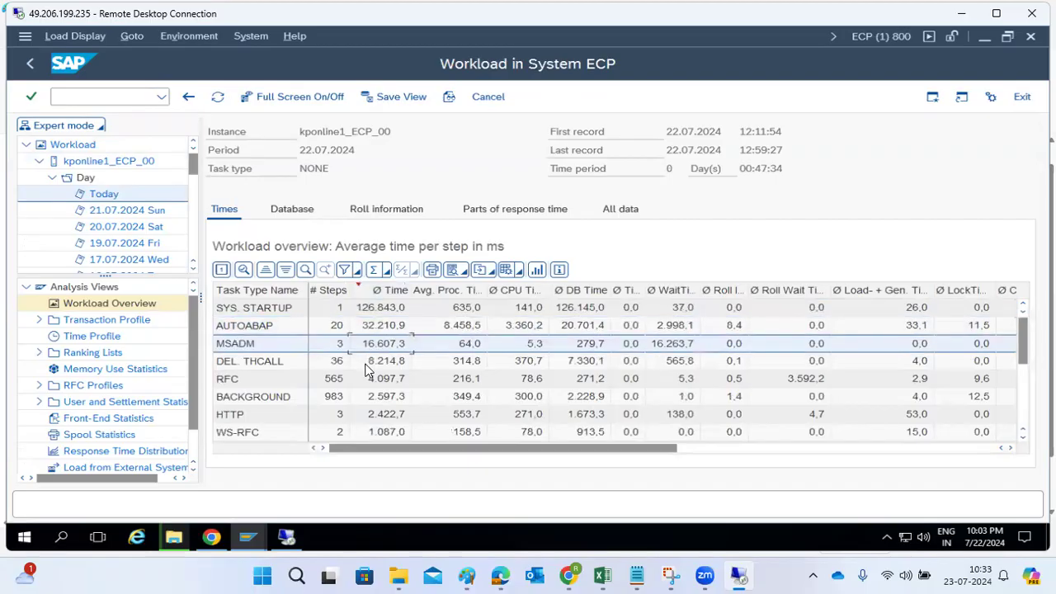
{"action": "left_click", "coordinate": [368, 363]}
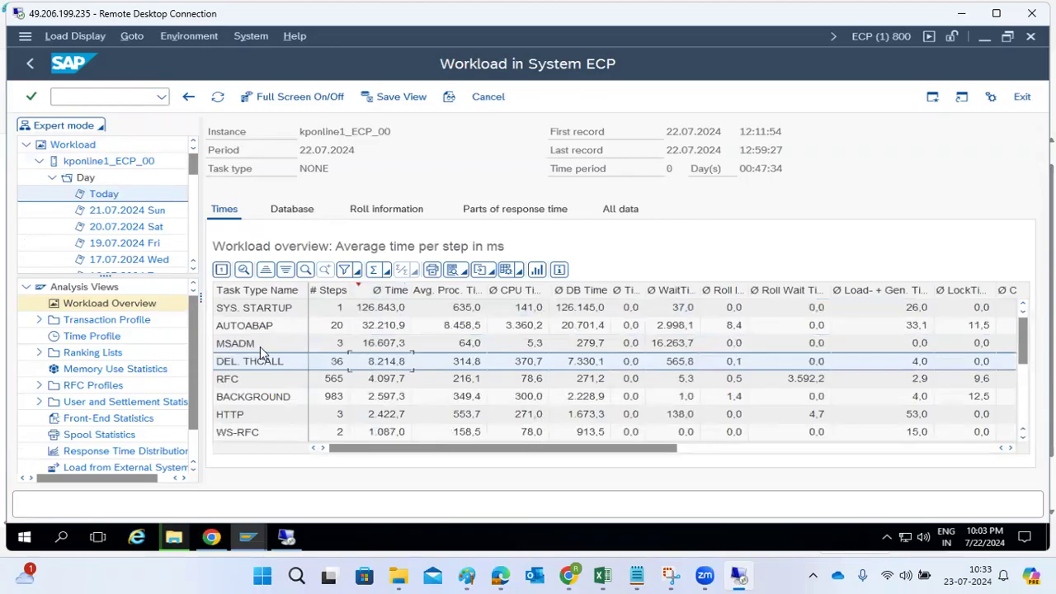
- View the transaction profile and the time profile of today's workload
{"action": "left_click", "coordinate": [92, 323]}
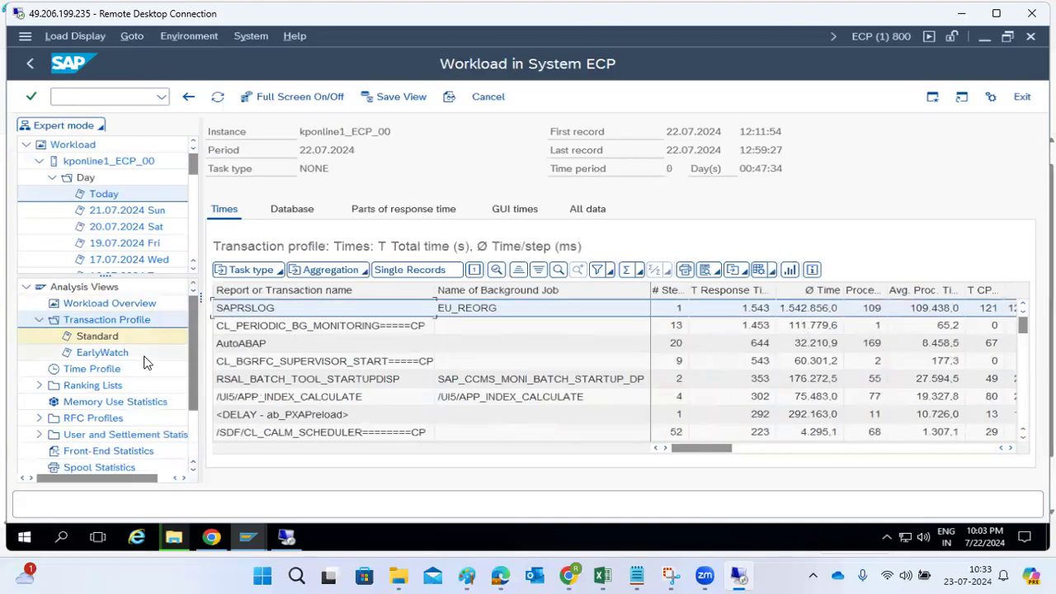
{"action": "left_click", "coordinate": [83, 373]}
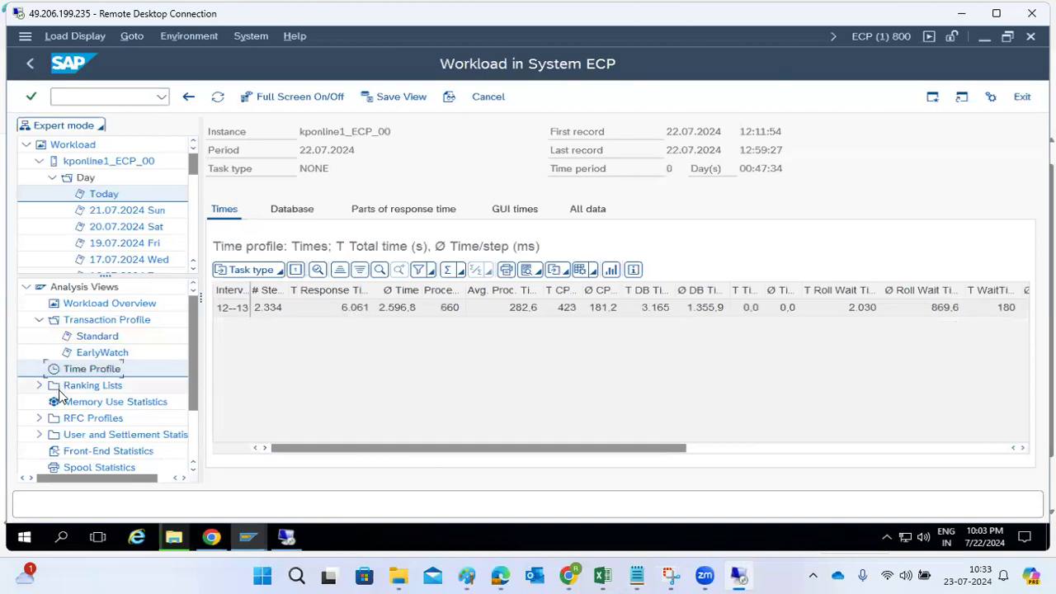
- Open the user profile under the user and settlement statistics and compare the users' average response times
{"action": "scroll", "coordinate": [58, 402], "scroll_direction": "down", "scroll_amount": 2}
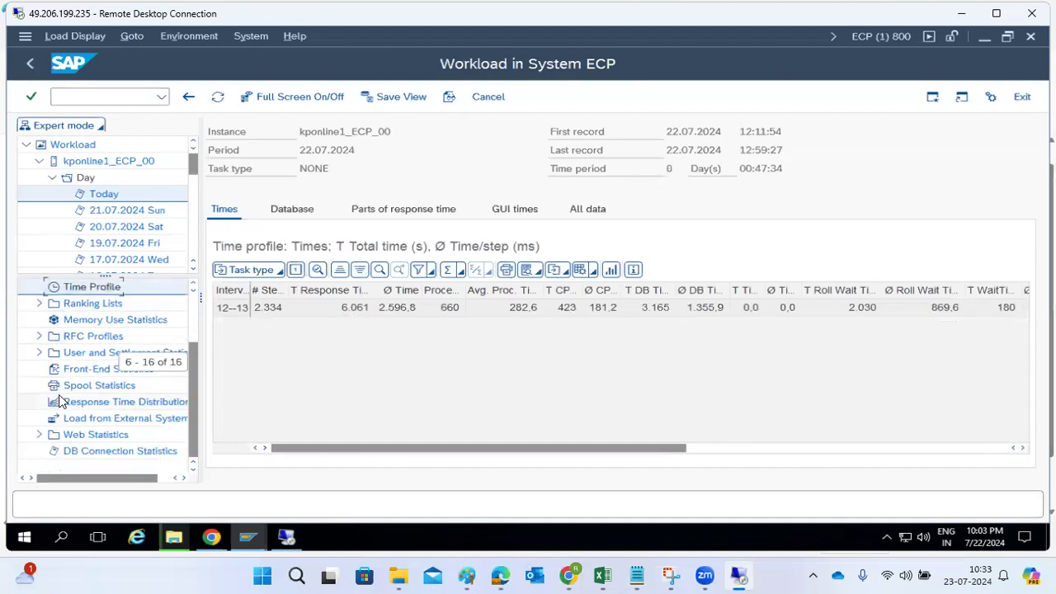
{"action": "double_click", "coordinate": [93, 352]}
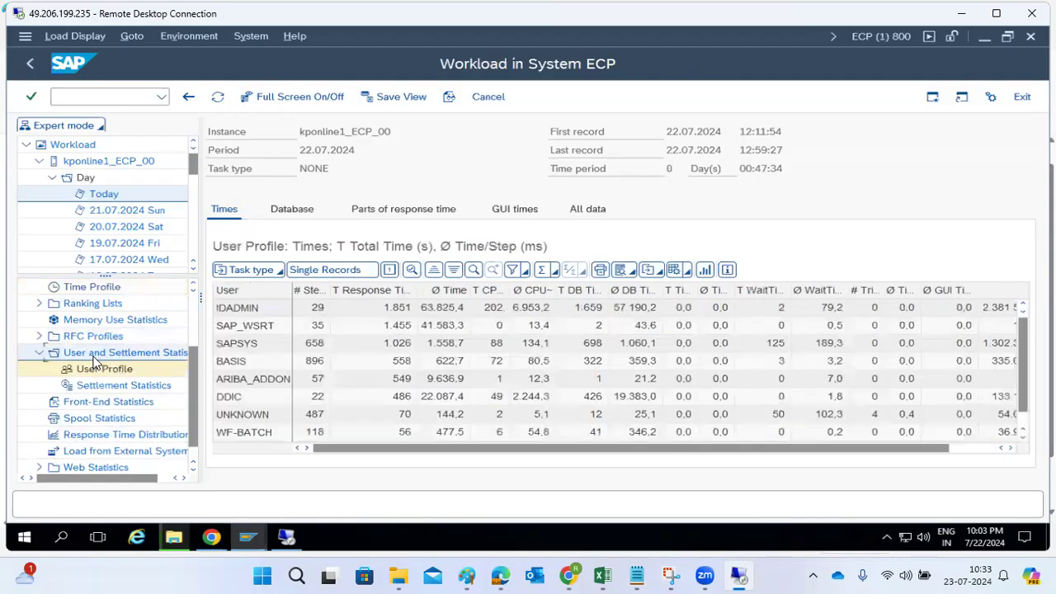
{"action": "left_click", "coordinate": [252, 326]}
{"action": "left_click", "coordinate": [250, 344]}
{"action": "left_click", "coordinate": [252, 362]}
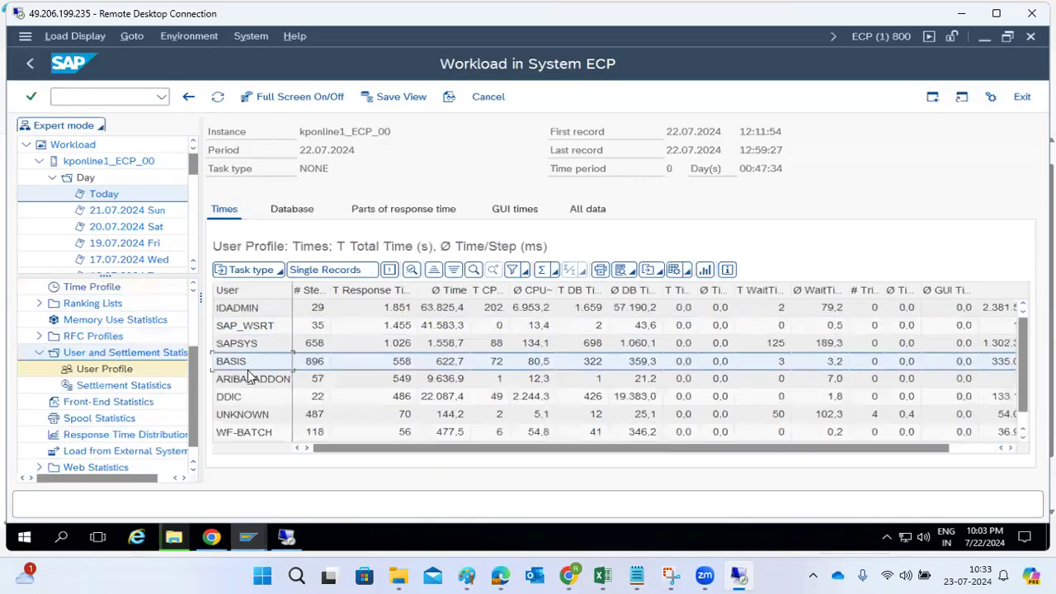
{"action": "left_click", "coordinate": [262, 384]}
{"action": "scroll", "coordinate": [257, 396], "scroll_direction": "down", "scroll_amount": 1}
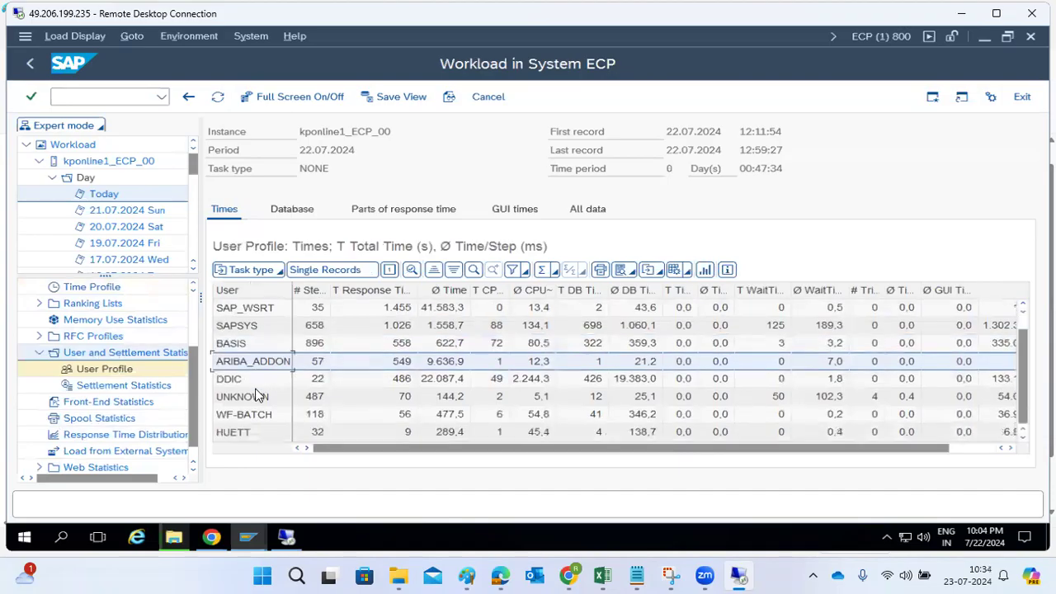
{"action": "left_click", "coordinate": [246, 434]}
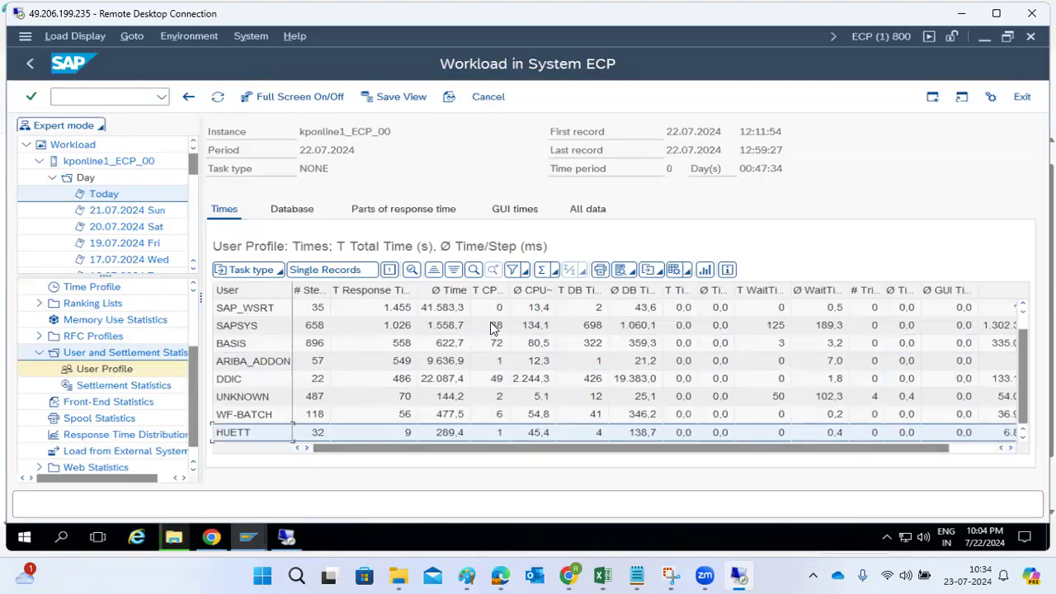
{"action": "left_click", "coordinate": [442, 379]}
{"action": "scroll", "coordinate": [442, 381], "scroll_direction": "up", "scroll_amount": 1}
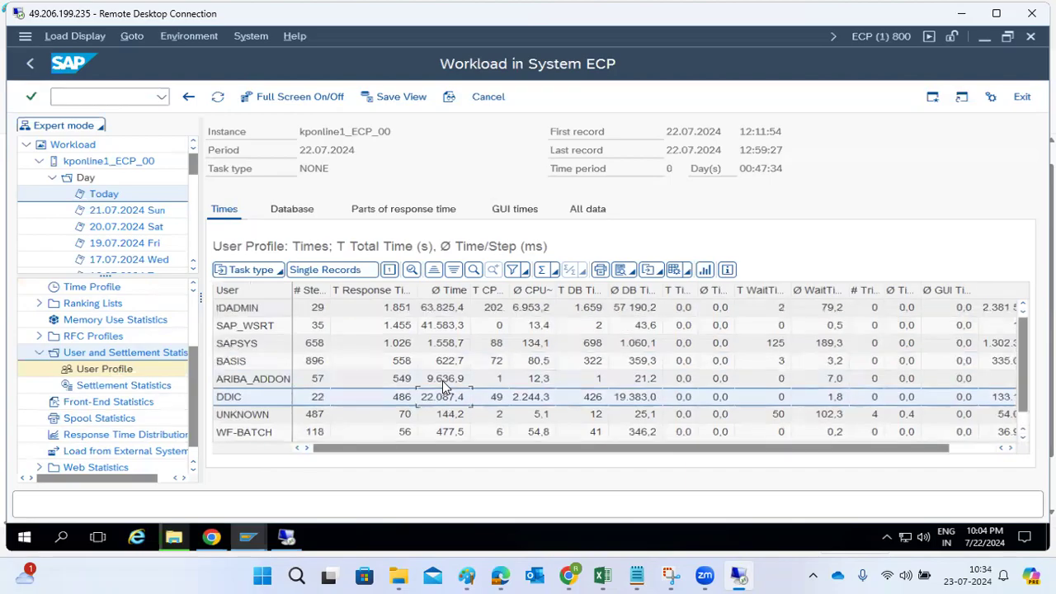
{"action": "left_click", "coordinate": [430, 310]}
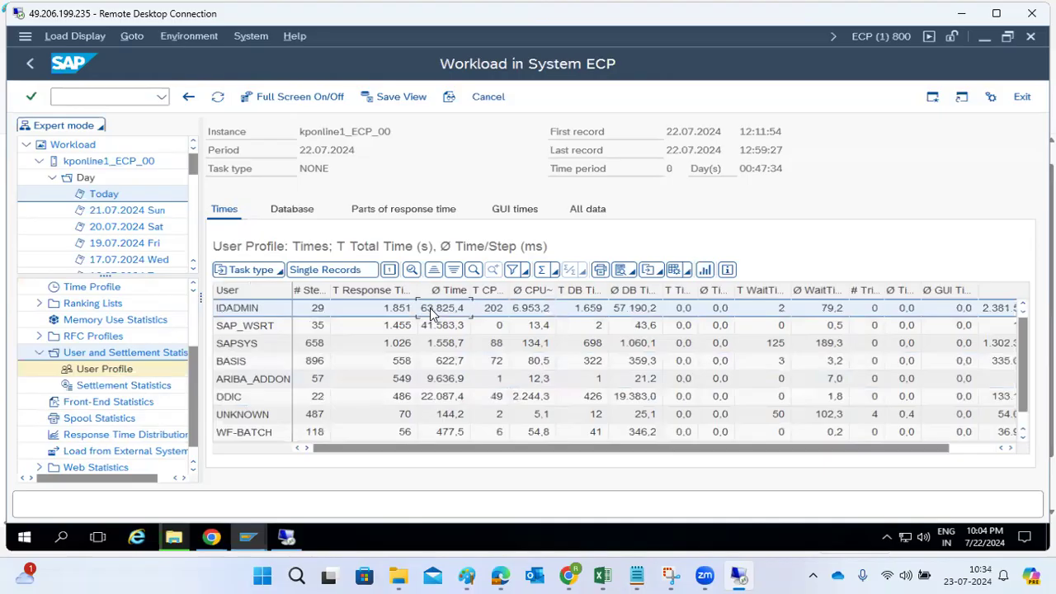
- Display the transactions and reports used by IDADMIN, bring the whole list into view and select the SAPRSLOG entry
{"action": "double_click", "coordinate": [430, 311]}
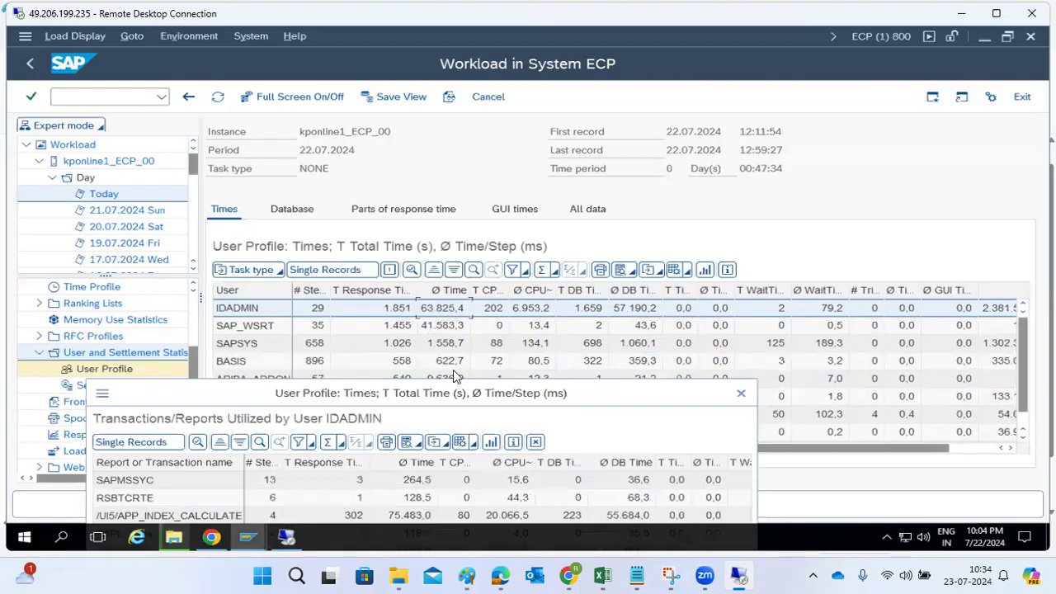
{"action": "left_click_drag", "start_coordinate": [459, 394], "coordinate": [455, 122]}
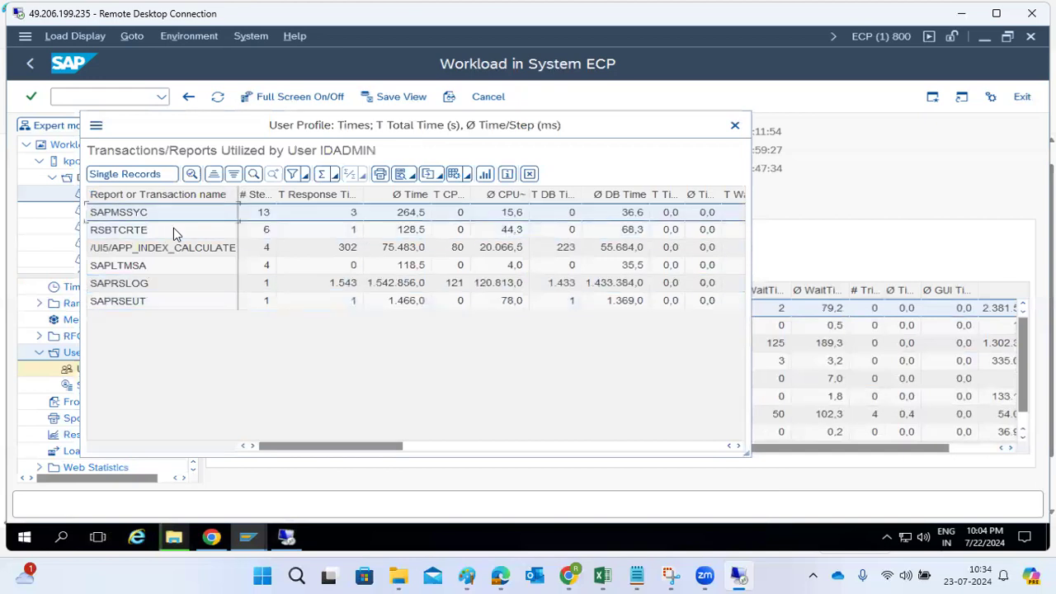
{"action": "left_click", "coordinate": [137, 287]}
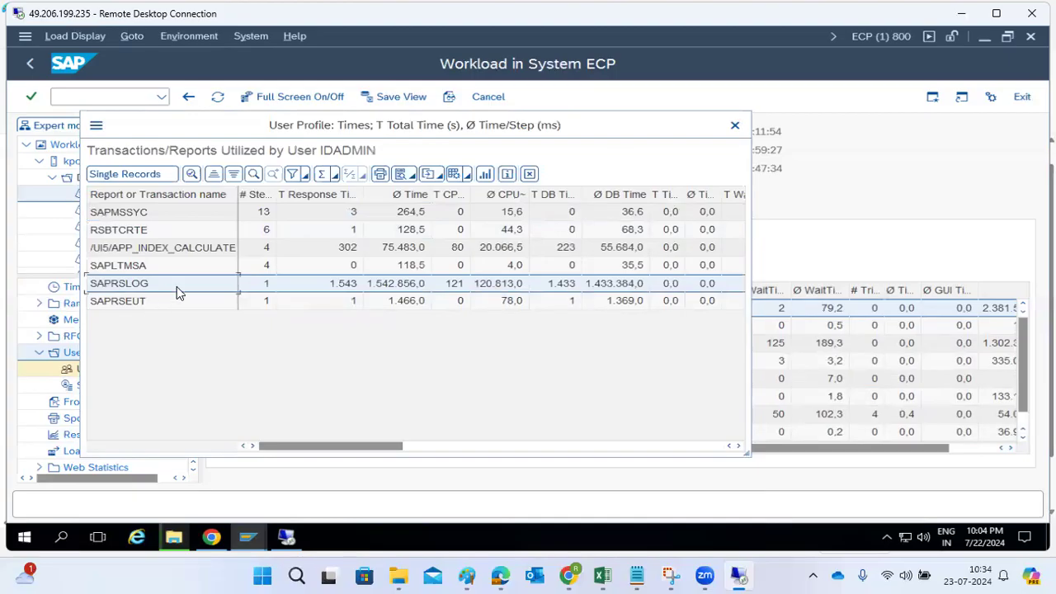
- Close the list of transactions used by IDADMIN and go back to the workload overview by task type
{"action": "left_click", "coordinate": [734, 124]}
{"action": "left_click", "coordinate": [32, 68]}
{"action": "left_click", "coordinate": [33, 64]}
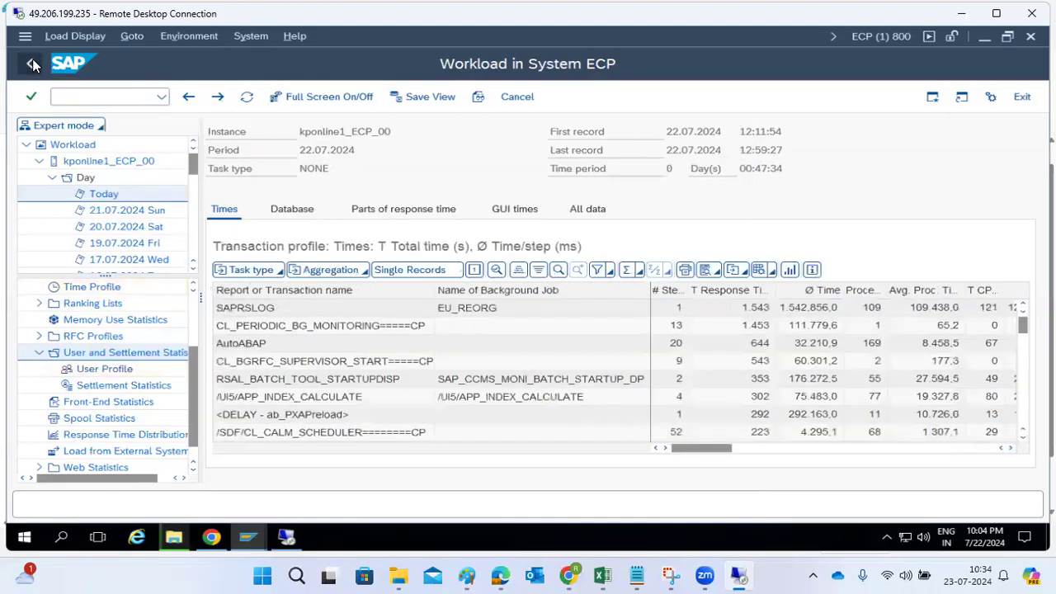
{"action": "left_click", "coordinate": [33, 64]}
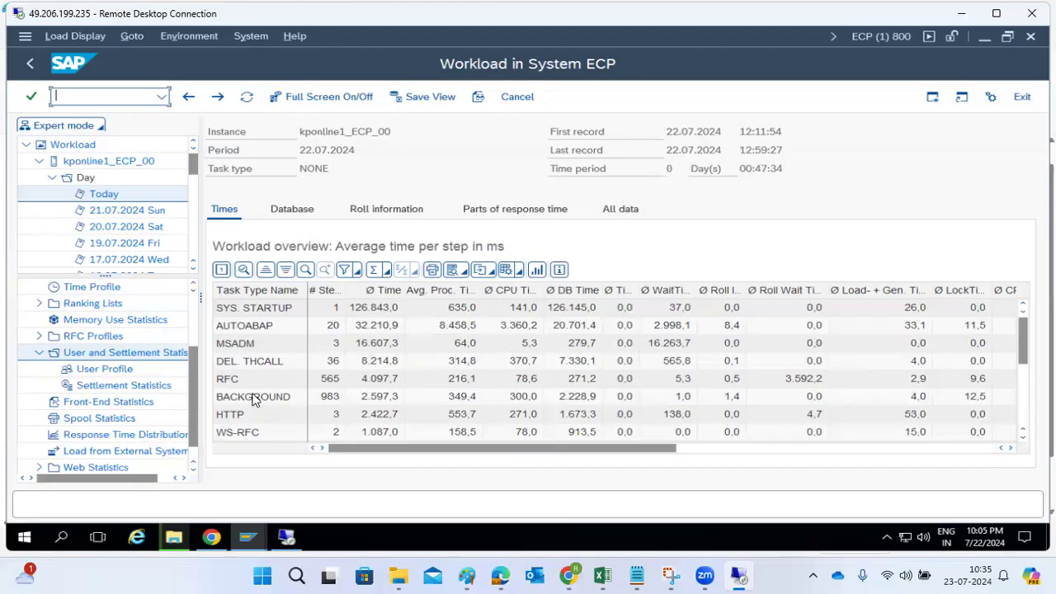
- Check the progress of the file copy from Downloads to JAVAEXPORTS and minimise its window again
{"action": "mouse_move", "coordinate": [167, 548]}
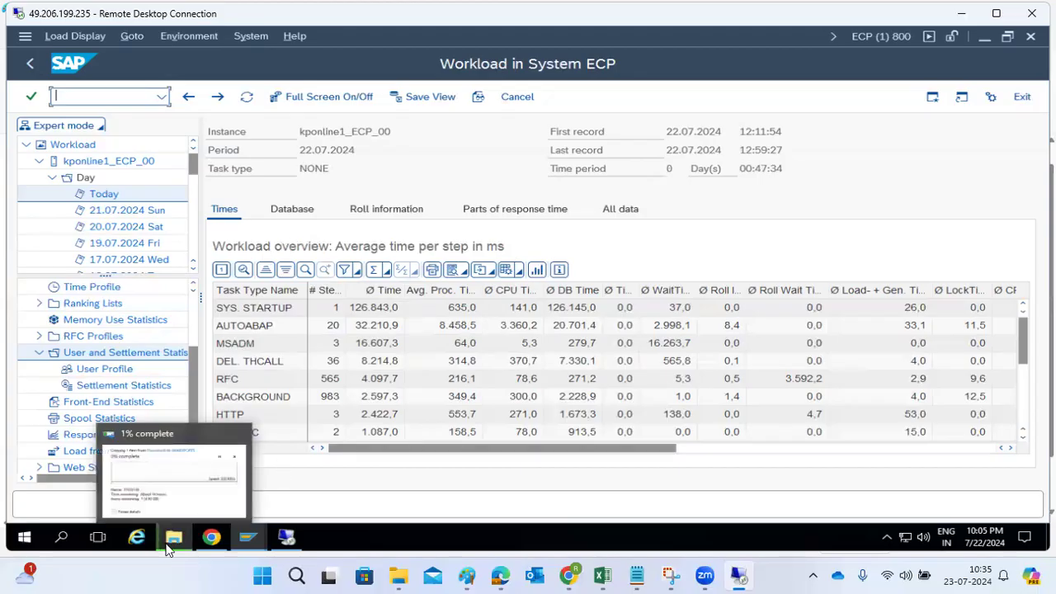
{"action": "left_click", "coordinate": [170, 490]}
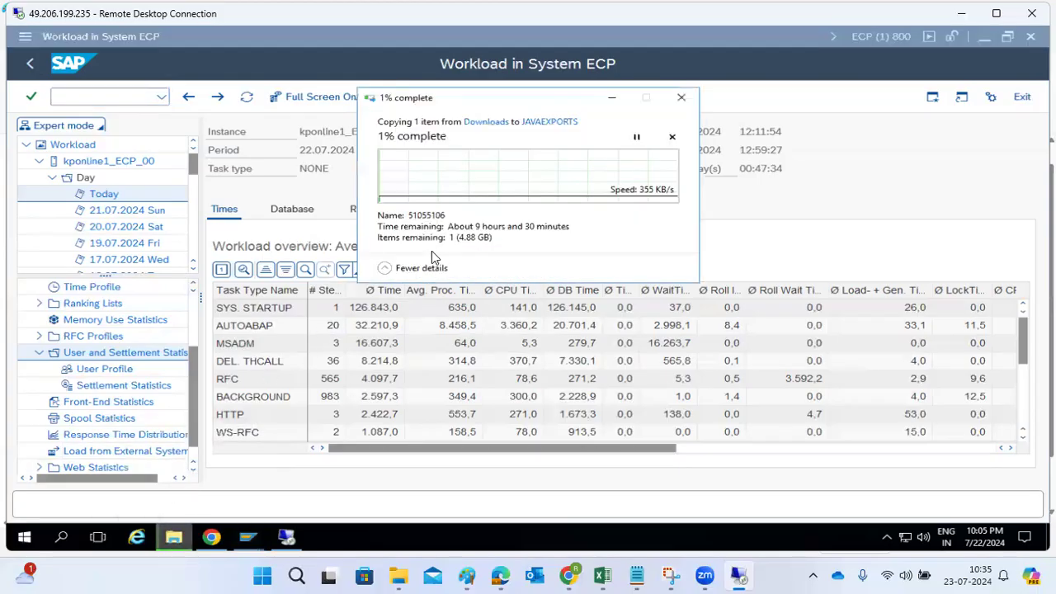
{"action": "left_click", "coordinate": [612, 97]}
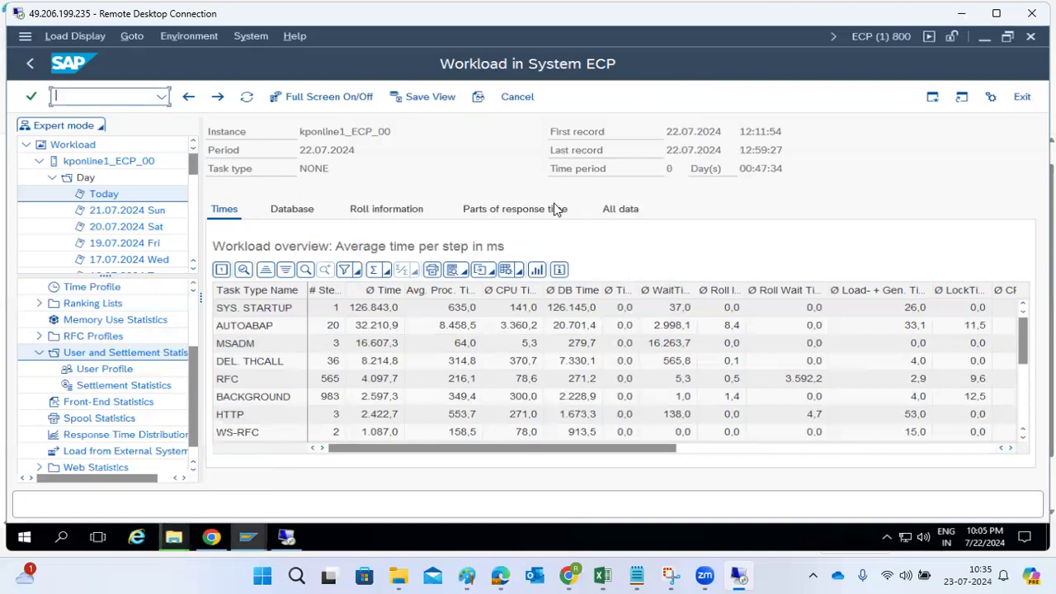
{"action": "mouse_move", "coordinate": [210, 540]}
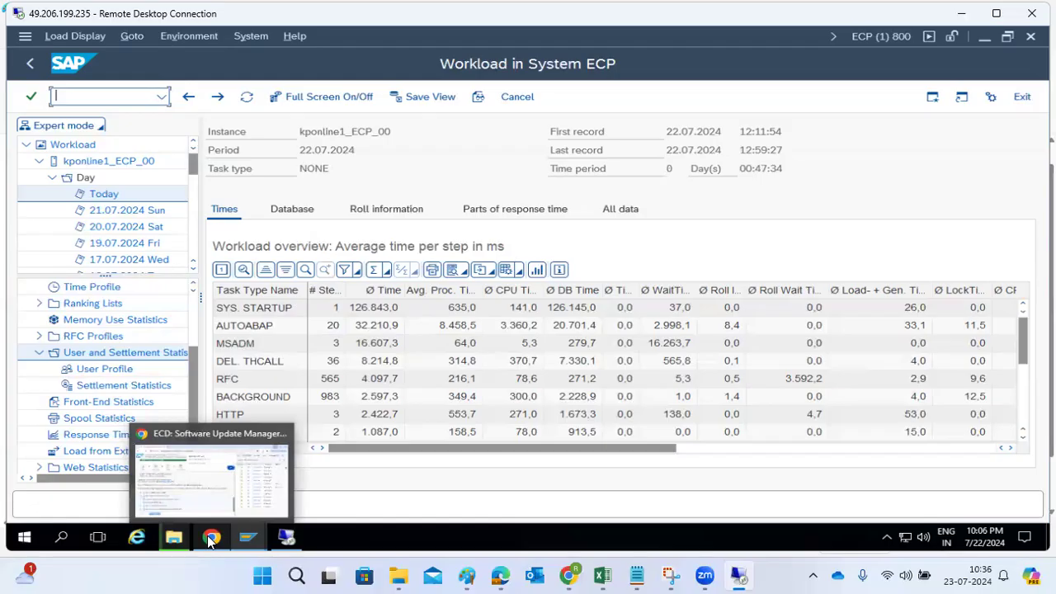
{"action": "mouse_move", "coordinate": [285, 548]}
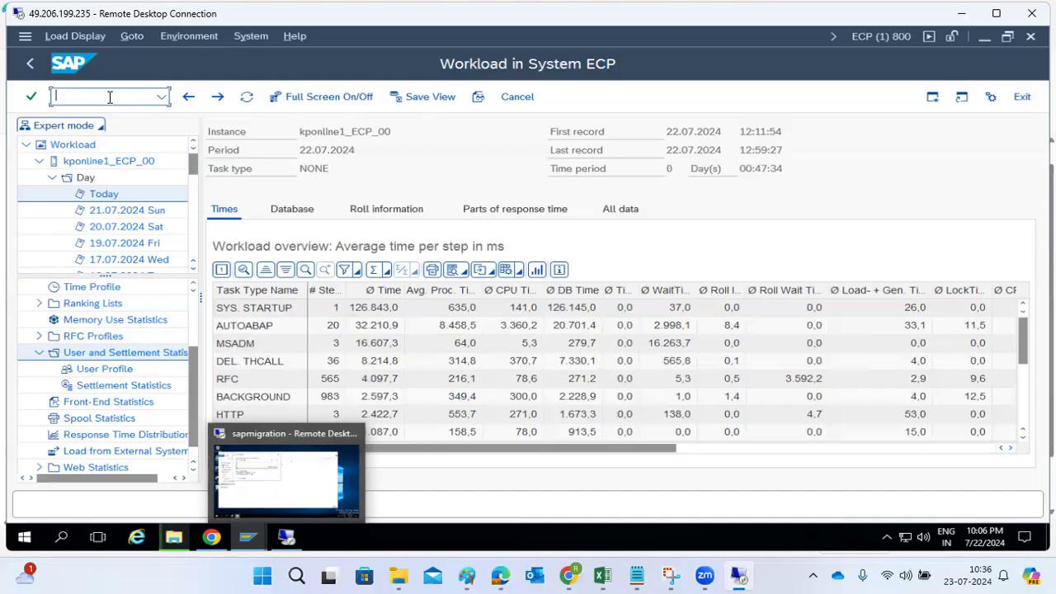
- Open the SAP Directories overview and go through the directory parameters with their paths
{"action": "type", "text": "/nst03n"}
{"action": "key", "text": "Return"}
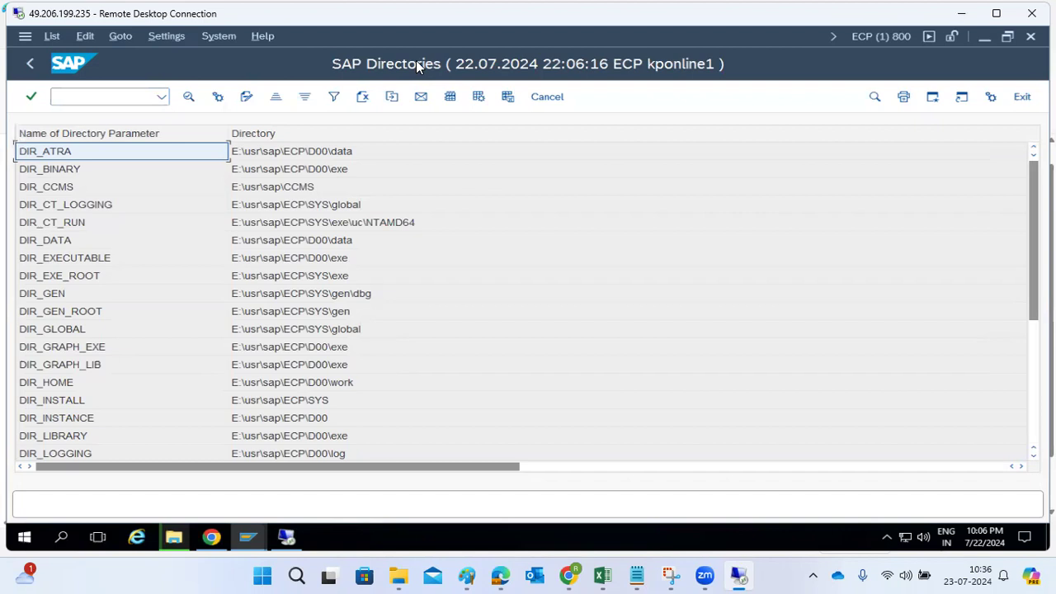
{"action": "scroll", "coordinate": [306, 312], "scroll_direction": "down", "scroll_amount": 5}
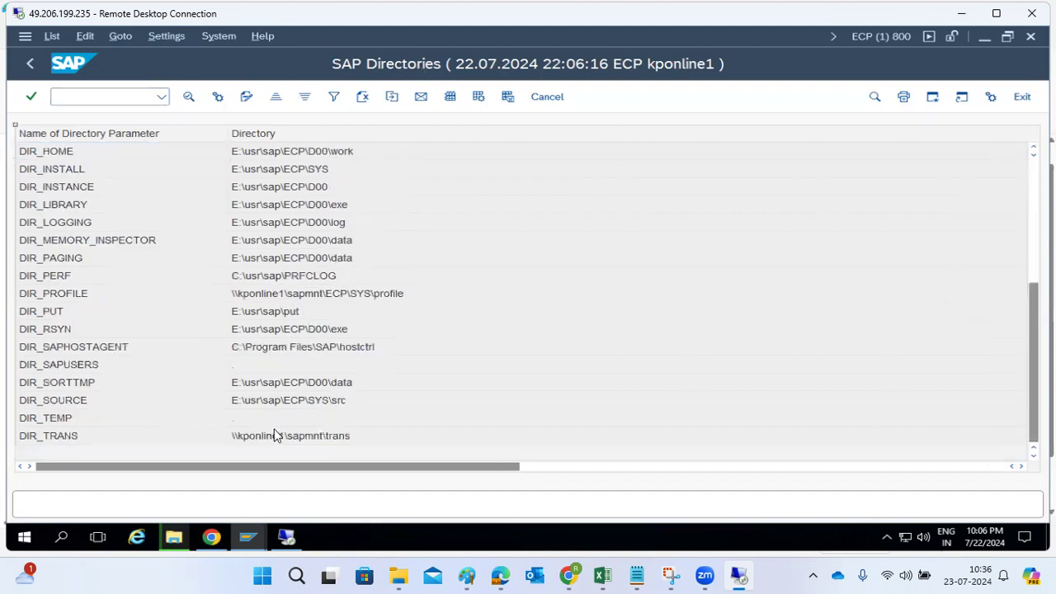
{"action": "scroll", "coordinate": [286, 257], "scroll_direction": "up", "scroll_amount": 5}
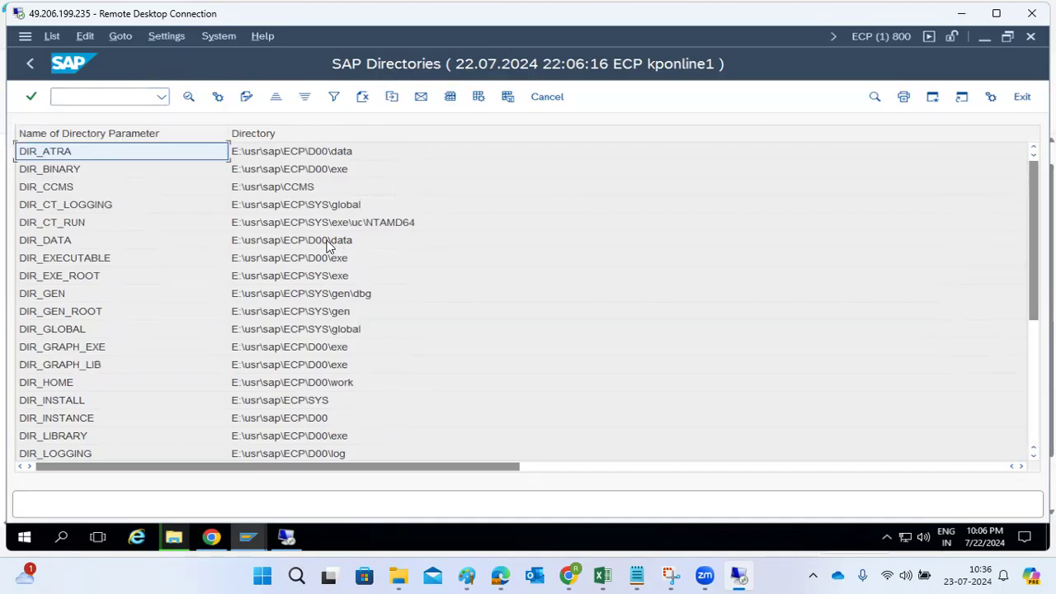
- Open the DIR_HOME directory E:\usr\sap\ECP\D00\work and look through its trace and log files
{"action": "left_click", "coordinate": [316, 388]}
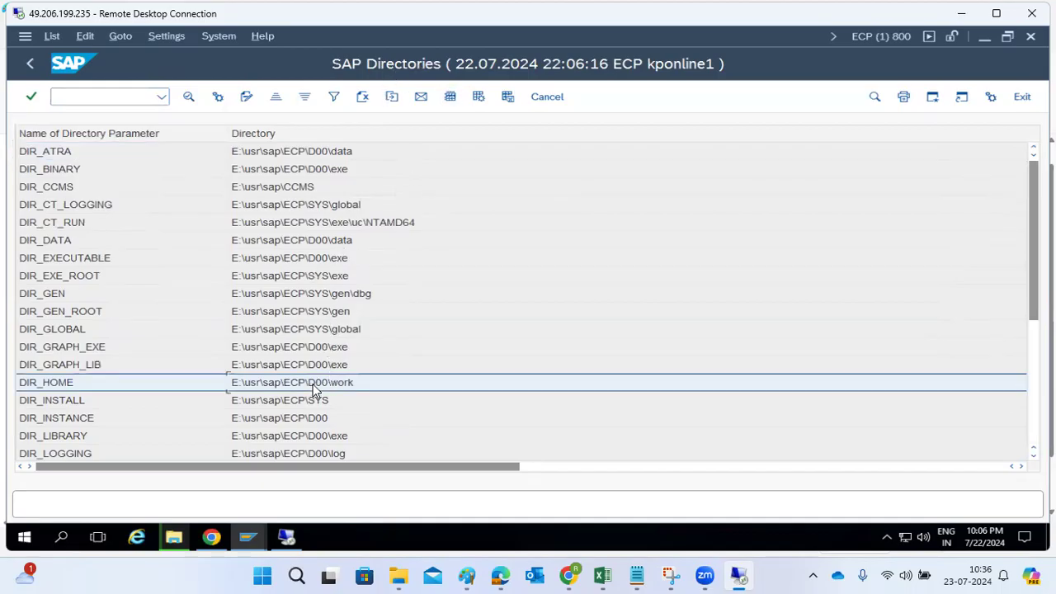
{"action": "double_click", "coordinate": [315, 388]}
{"action": "scroll", "coordinate": [436, 295], "scroll_direction": "down", "scroll_amount": 10}
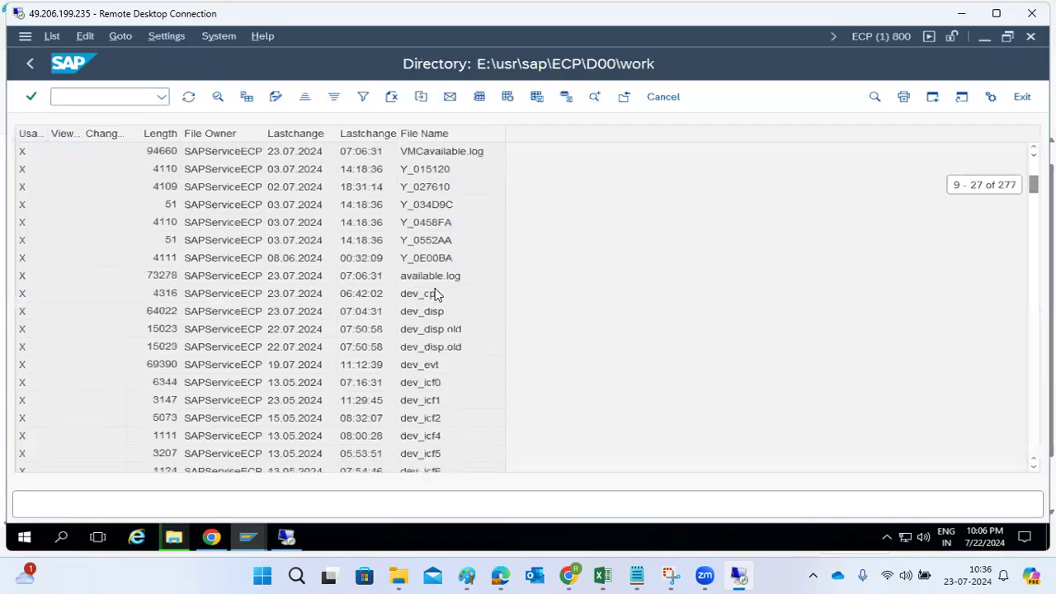
{"action": "scroll", "coordinate": [436, 295], "scroll_direction": "up", "scroll_amount": 10}
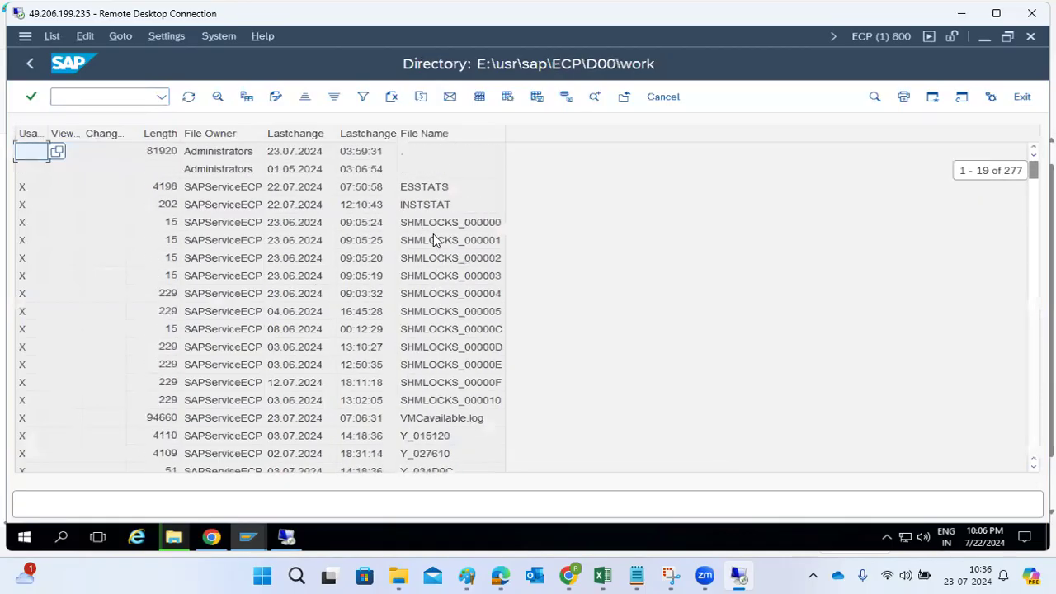
- View the contents of the file SHMLOCKS_000000 and return to SAP Easy Access
{"action": "double_click", "coordinate": [431, 225]}
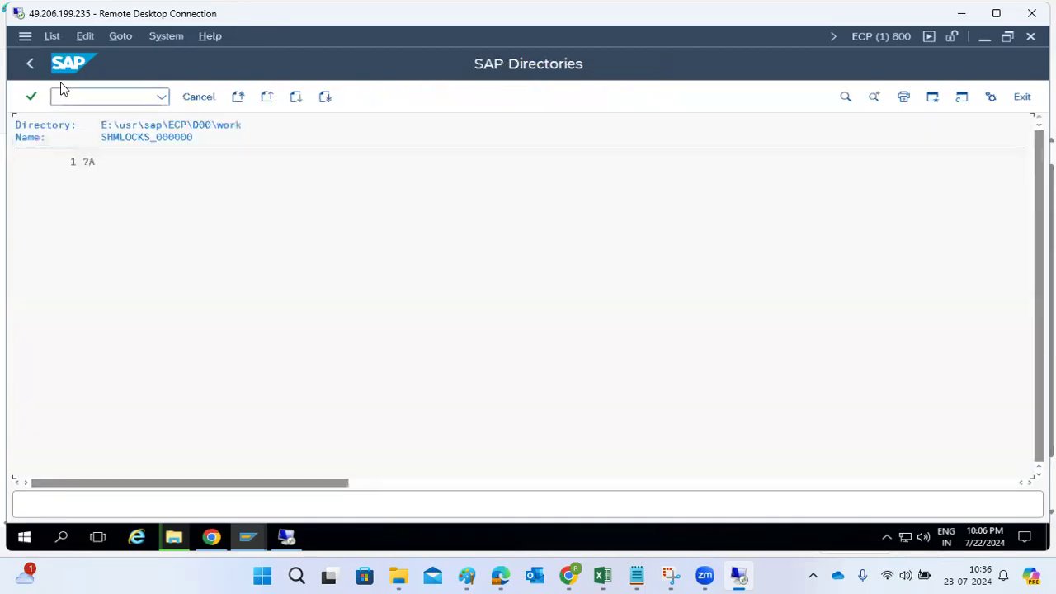
{"action": "left_click", "coordinate": [31, 64]}
{"action": "left_click", "coordinate": [30, 64]}
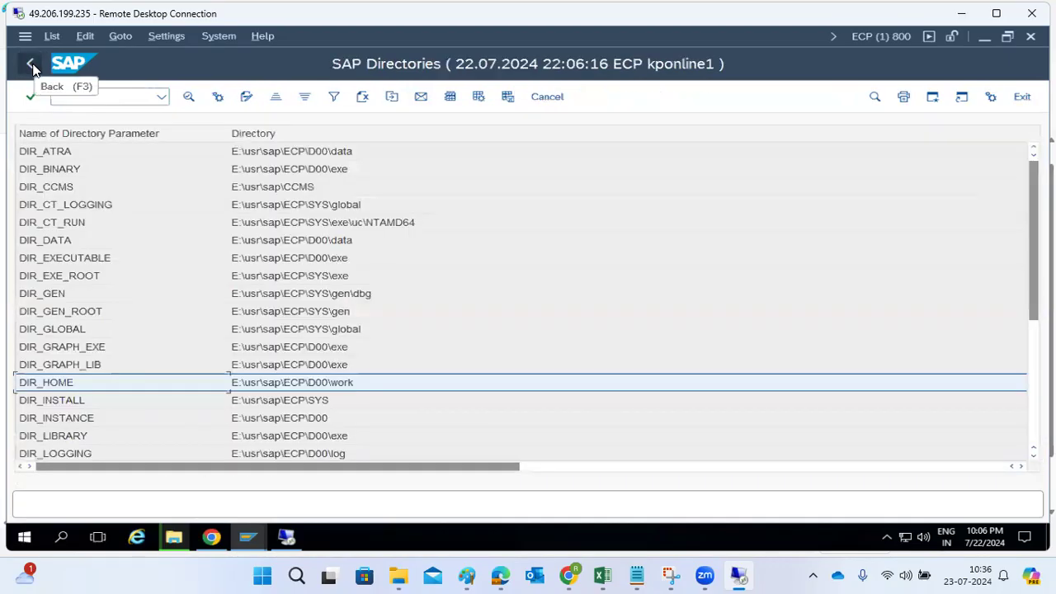
{"action": "left_click", "coordinate": [30, 64]}
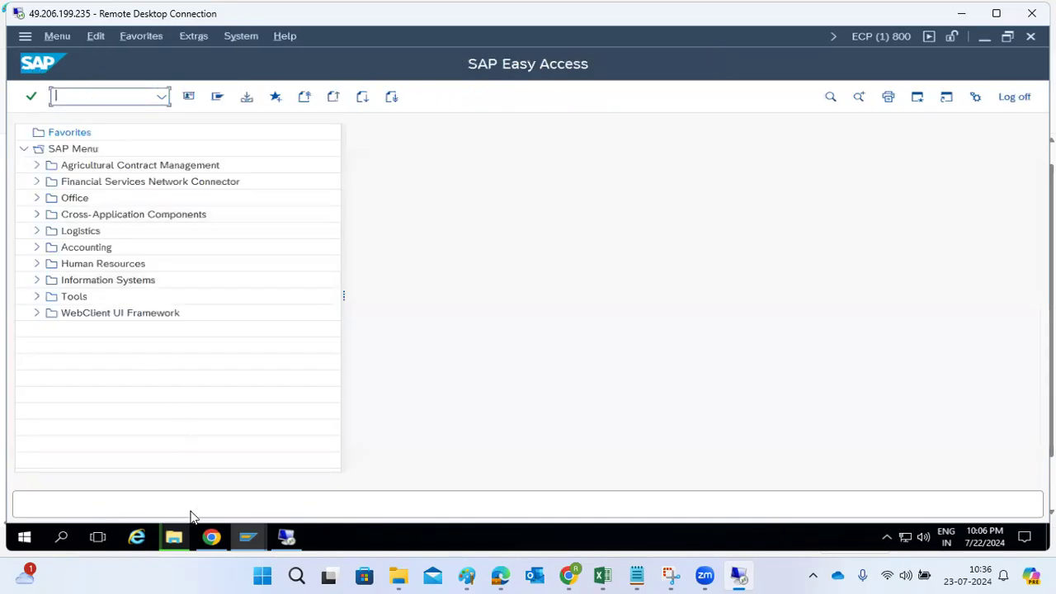
- Show the remote server's desktop and refresh it
{"action": "left_click", "coordinate": [173, 538]}
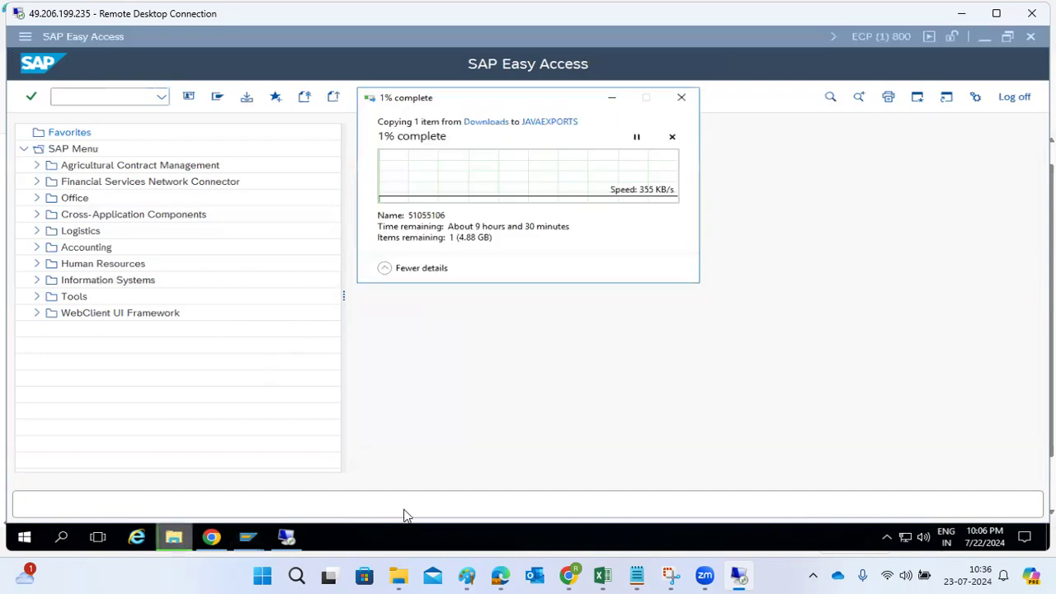
{"action": "right_click", "coordinate": [402, 535]}
{"action": "left_click", "coordinate": [448, 441]}
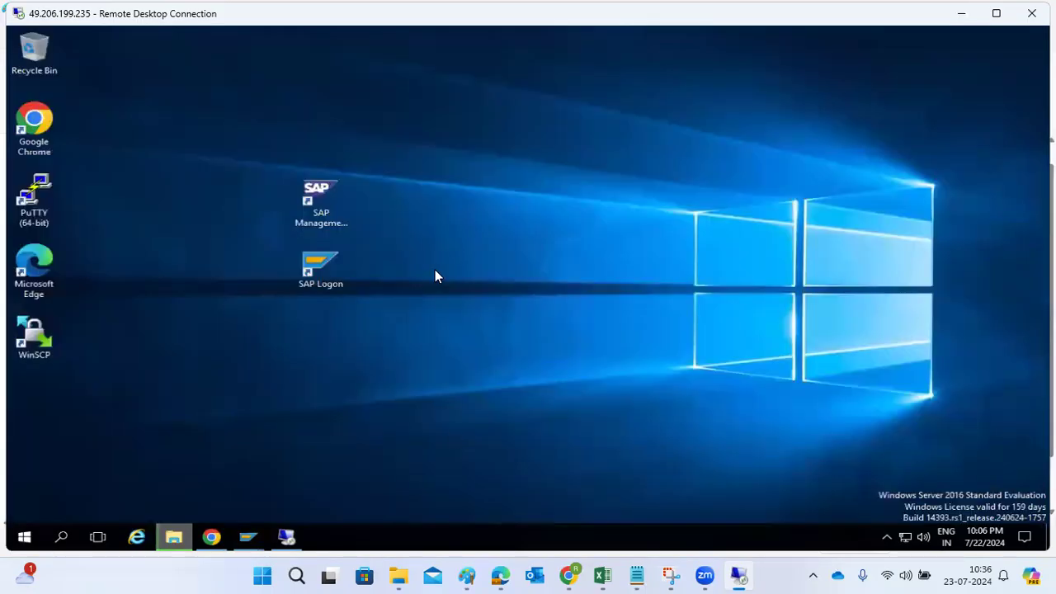
{"action": "right_click", "coordinate": [429, 260]}
{"action": "left_click", "coordinate": [397, 298]}
{"action": "right_click", "coordinate": [212, 343]}
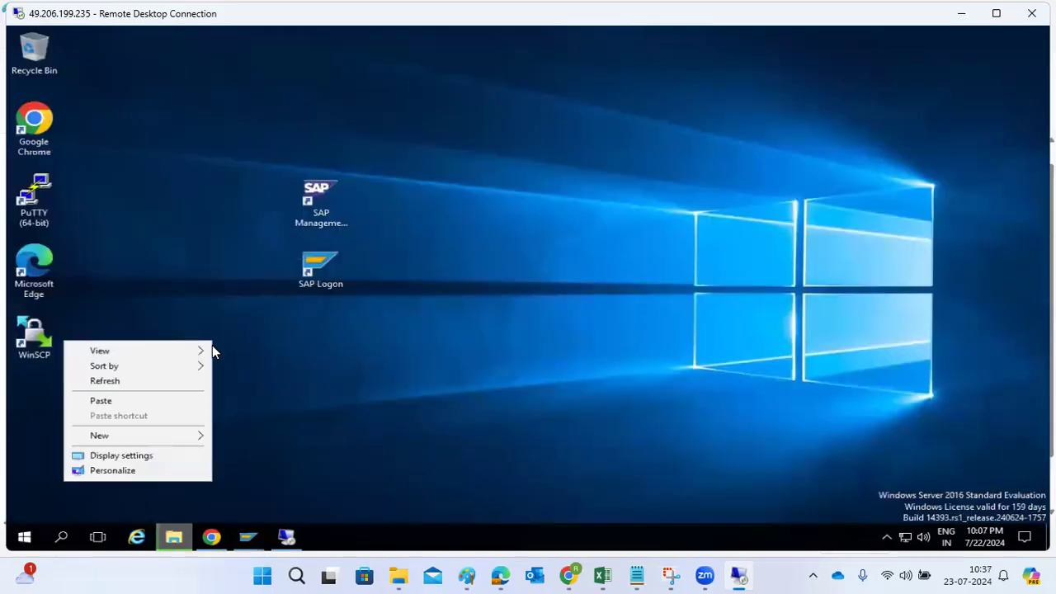
{"action": "left_click", "coordinate": [164, 380]}
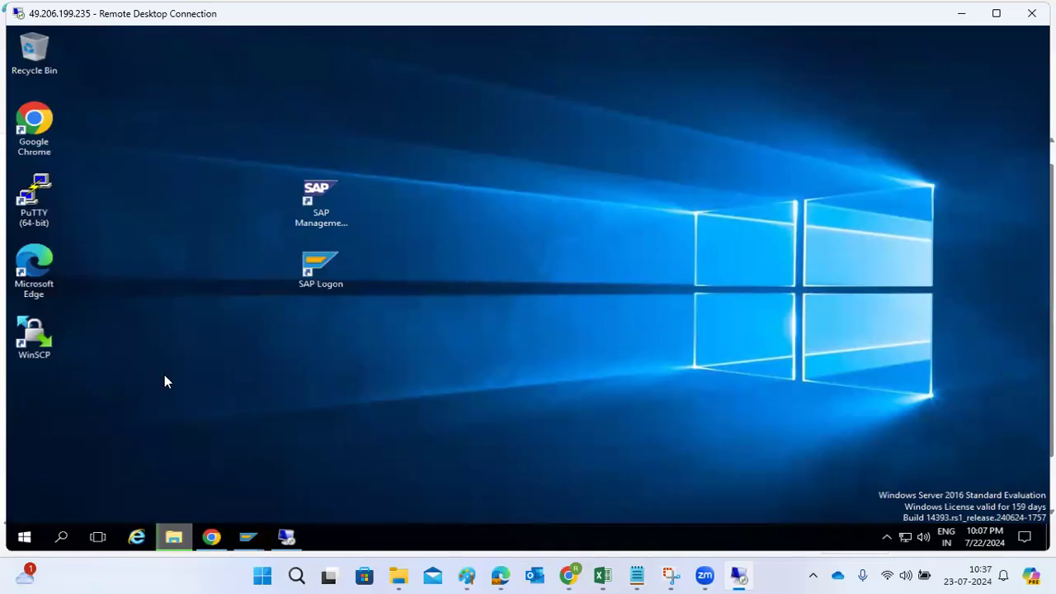
- Cancel the running copy of 51055106 from Downloads to JAVAEXPORTS
{"action": "left_click", "coordinate": [175, 537]}
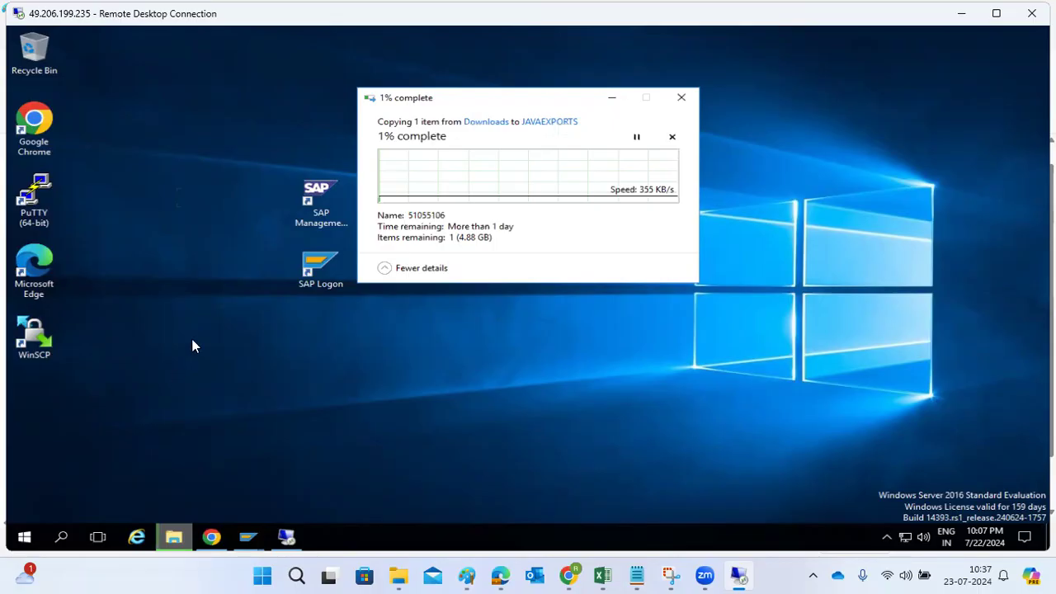
{"action": "left_click", "coordinate": [671, 137]}
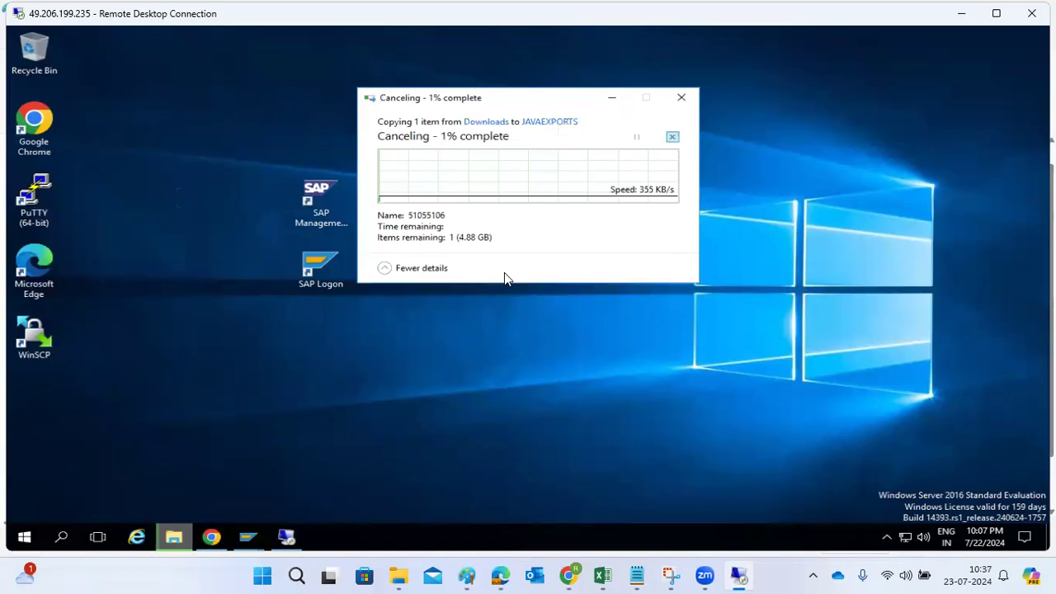
- Skip the missing file RSNW751SR0SP00 in the sapmigration session's SWPM copy and return to the first server's cleared desktop
{"action": "mouse_move", "coordinate": [286, 532]}
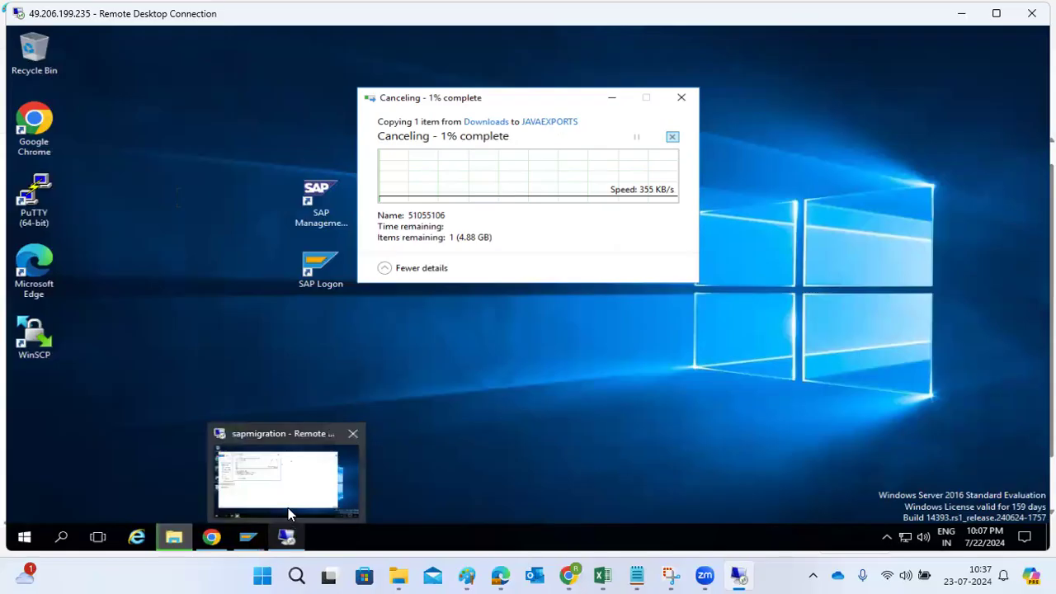
{"action": "left_click", "coordinate": [284, 480]}
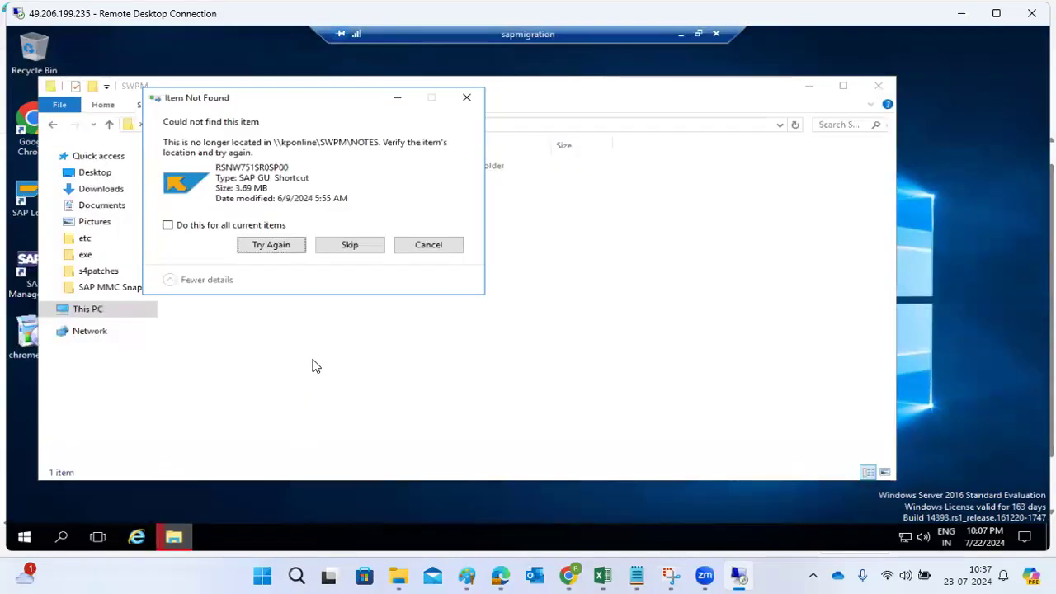
{"action": "left_click", "coordinate": [345, 249]}
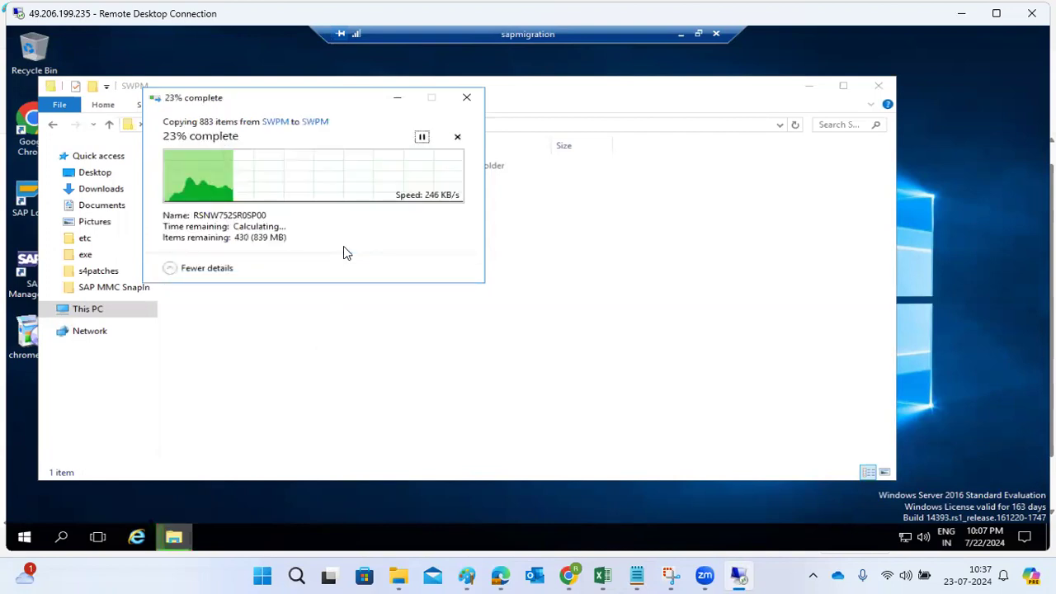
{"action": "left_click", "coordinate": [681, 38]}
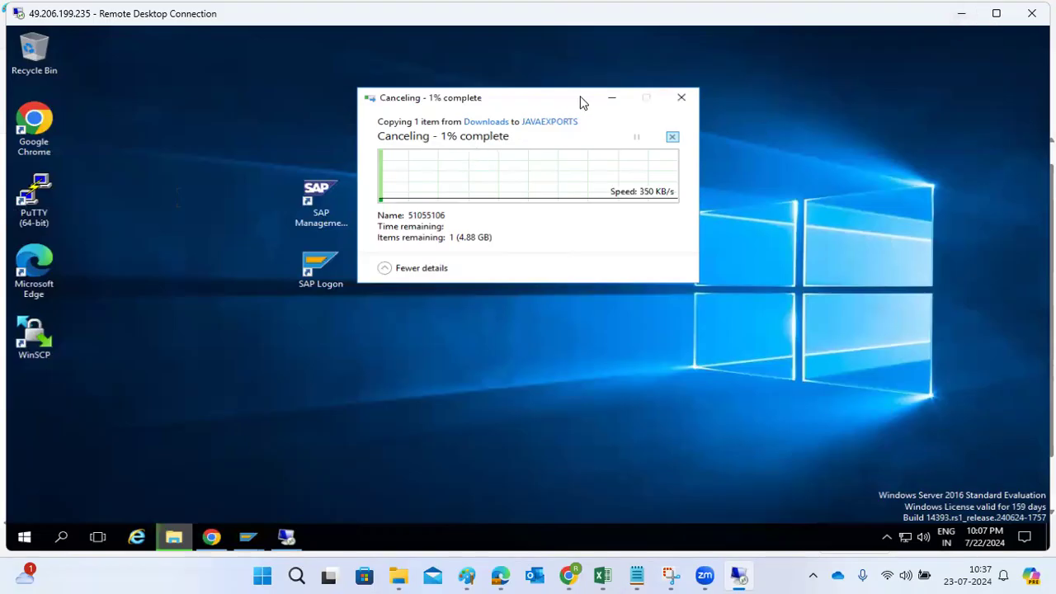
{"action": "left_click", "coordinate": [611, 97]}
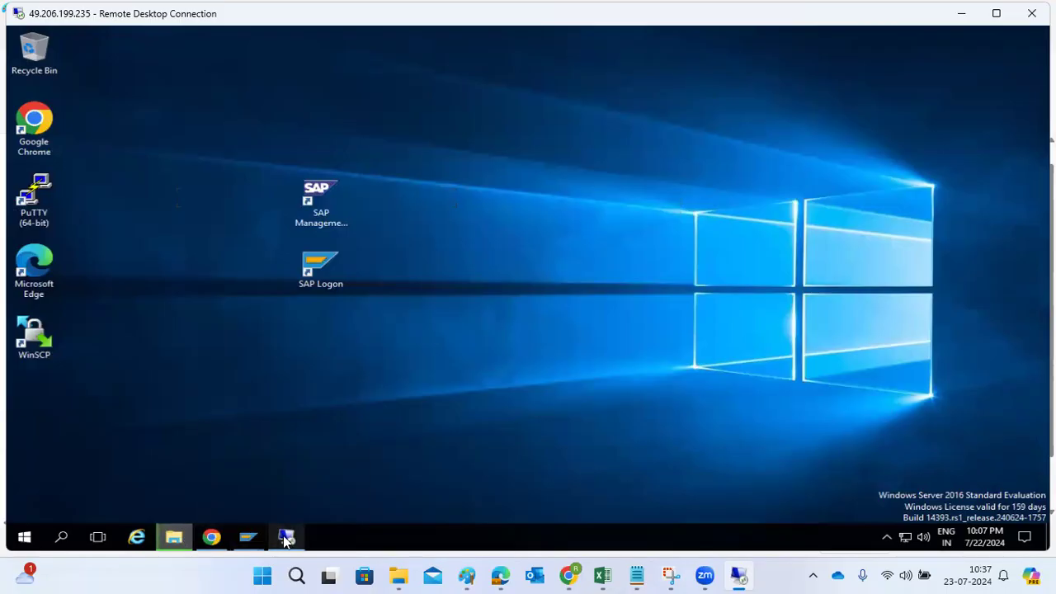
- Skip all missing items of the SWPM copy in the sapmigration session and close the SWPM folder before minimising the session
{"action": "mouse_move", "coordinate": [287, 538]}
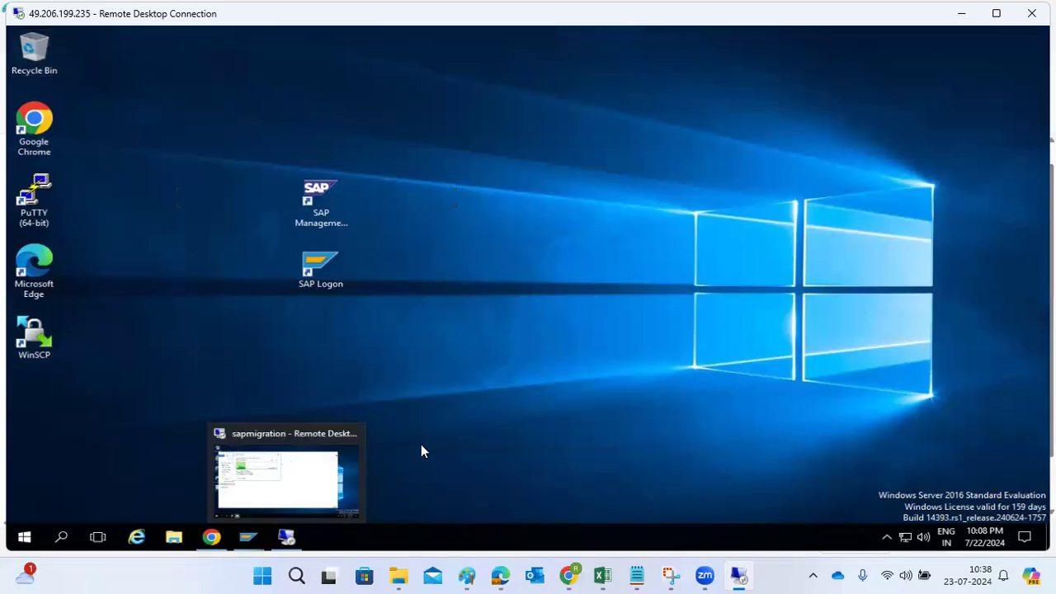
{"action": "left_click", "coordinate": [305, 457]}
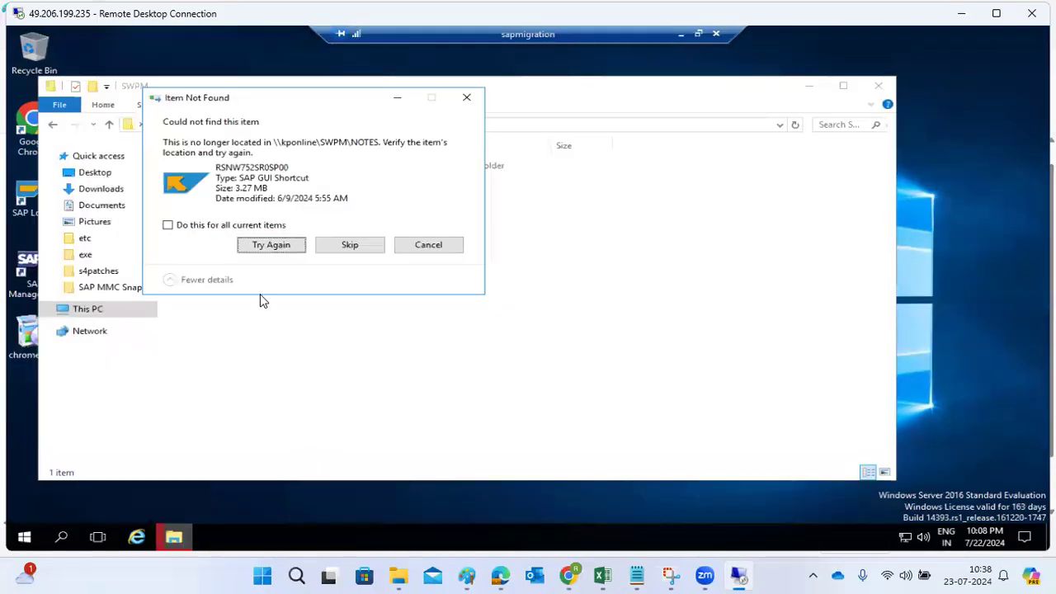
{"action": "left_click", "coordinate": [199, 228]}
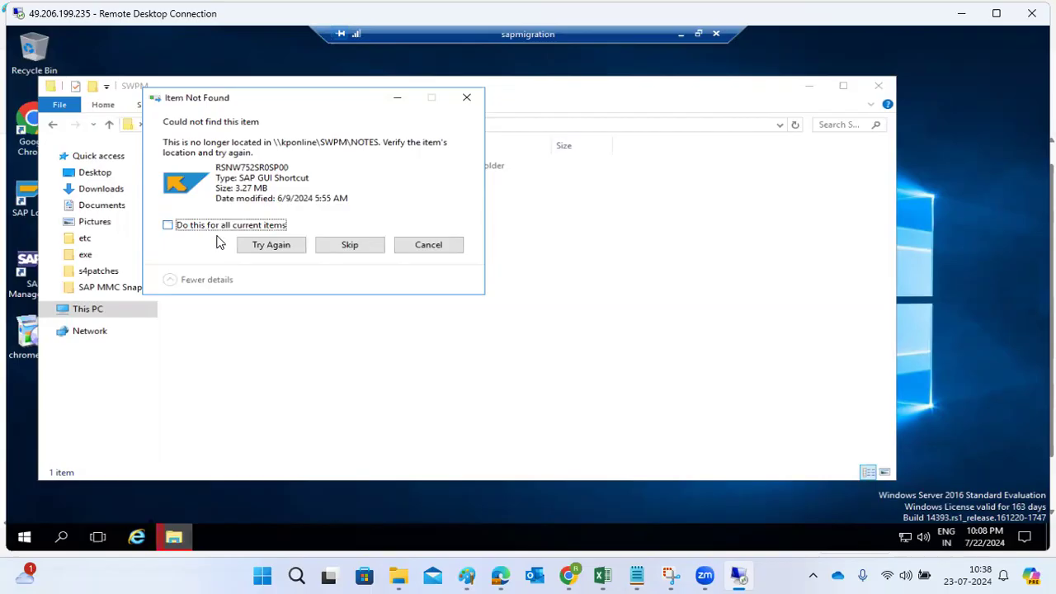
{"action": "left_click", "coordinate": [208, 229]}
{"action": "left_click", "coordinate": [347, 245]}
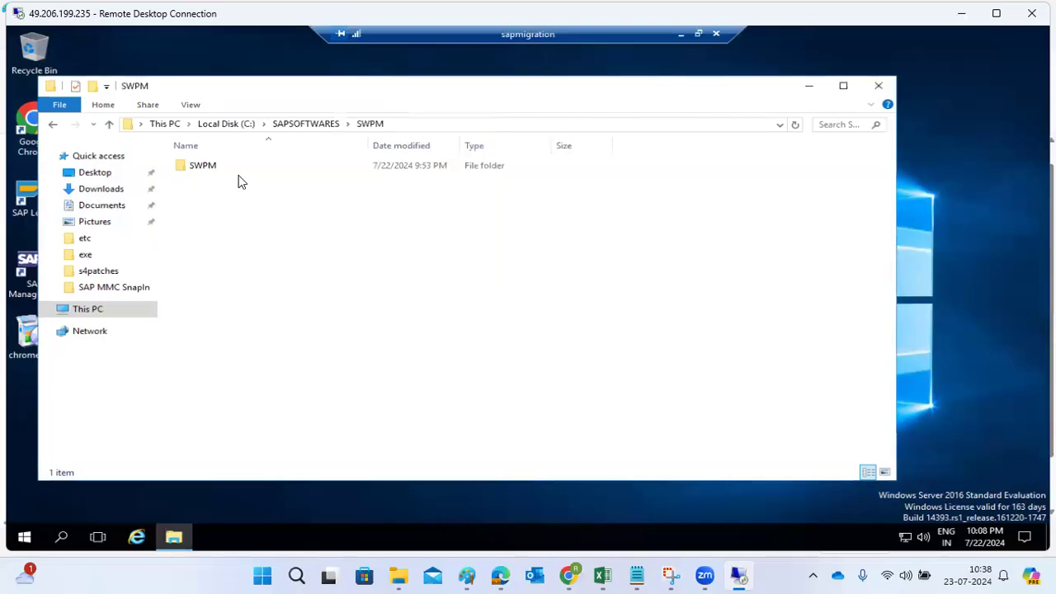
{"action": "left_click", "coordinate": [878, 86]}
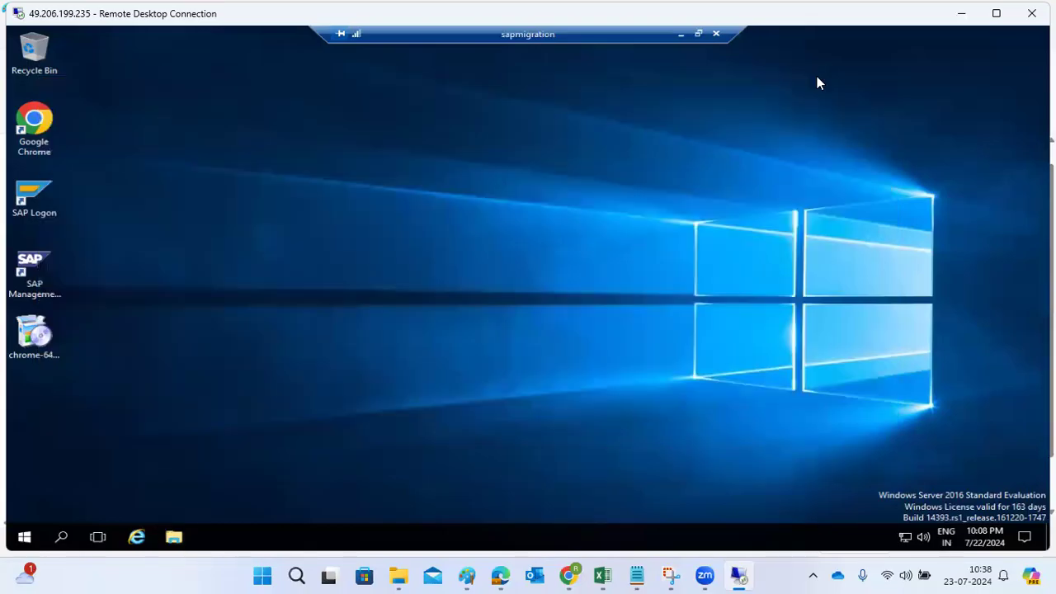
{"action": "left_click", "coordinate": [679, 34]}
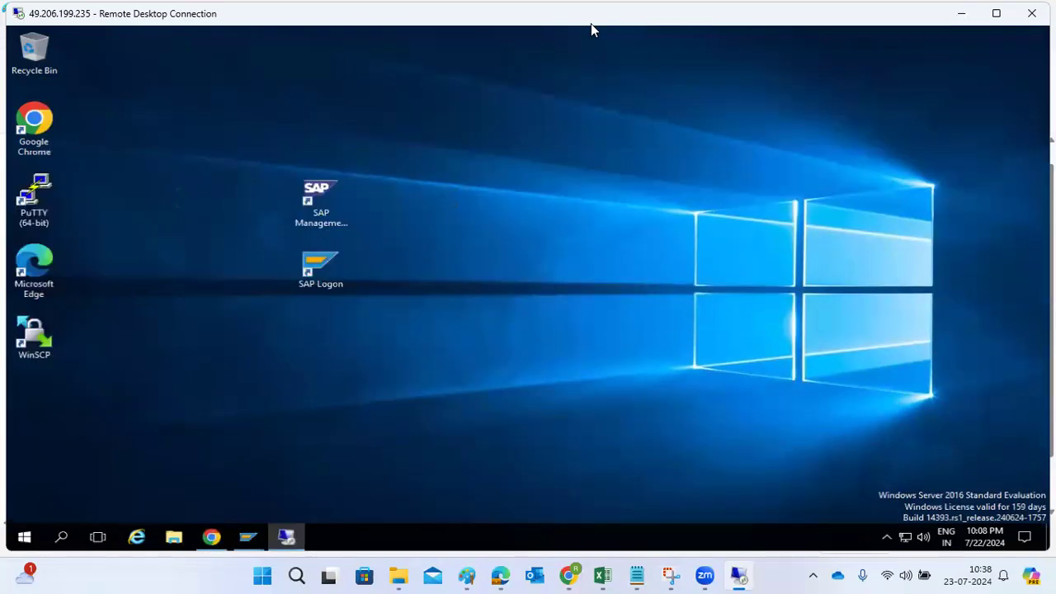